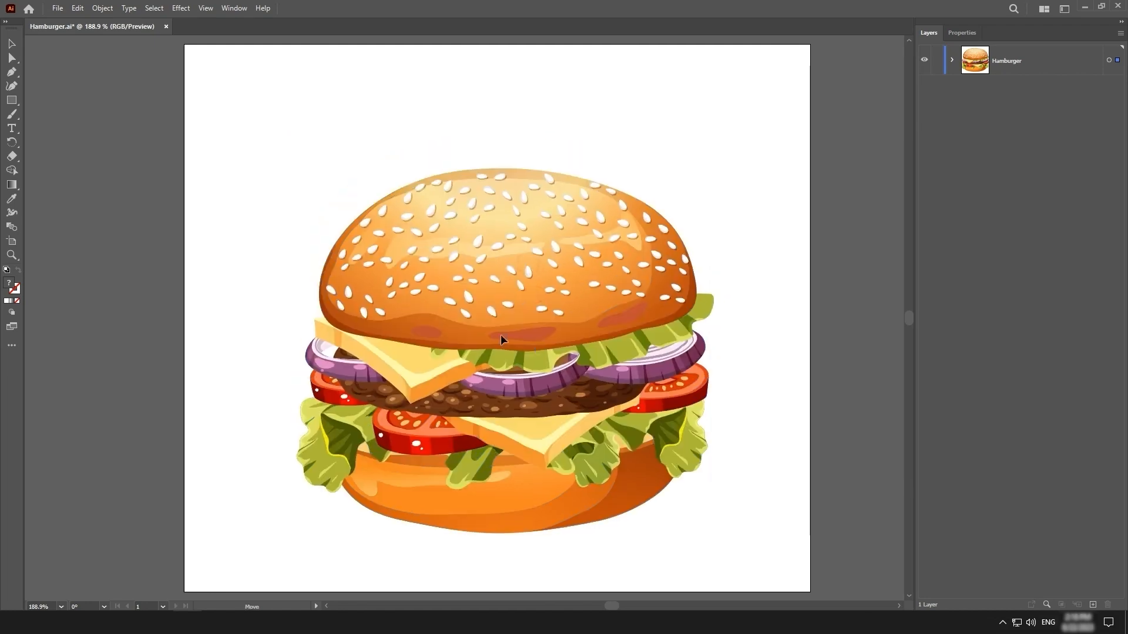
# Undo the last move of the hamburger artwork, make the Hamburger layer active and clear the selection
pyautogui.hotkey('ctrl', 'z')
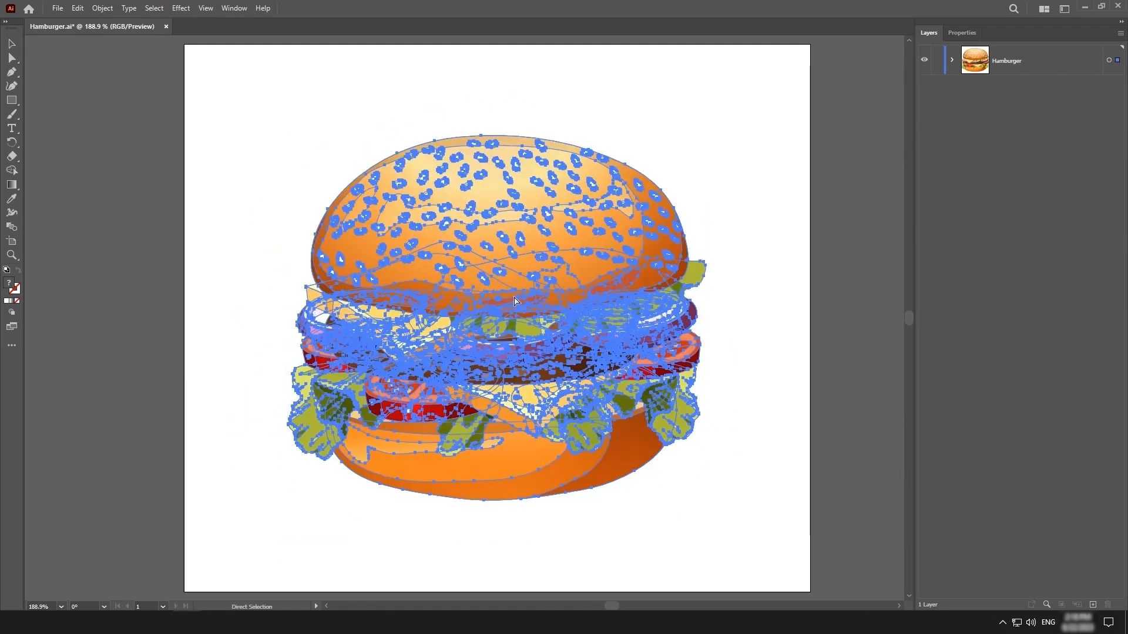
pyautogui.click(1050, 65)
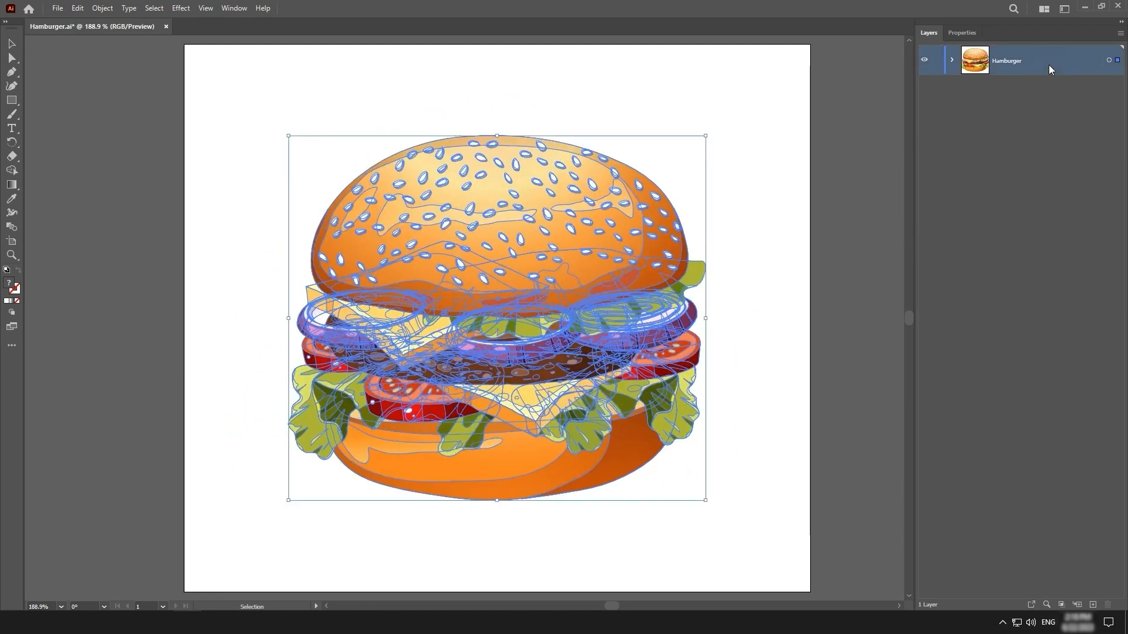
pyautogui.click(870, 291)
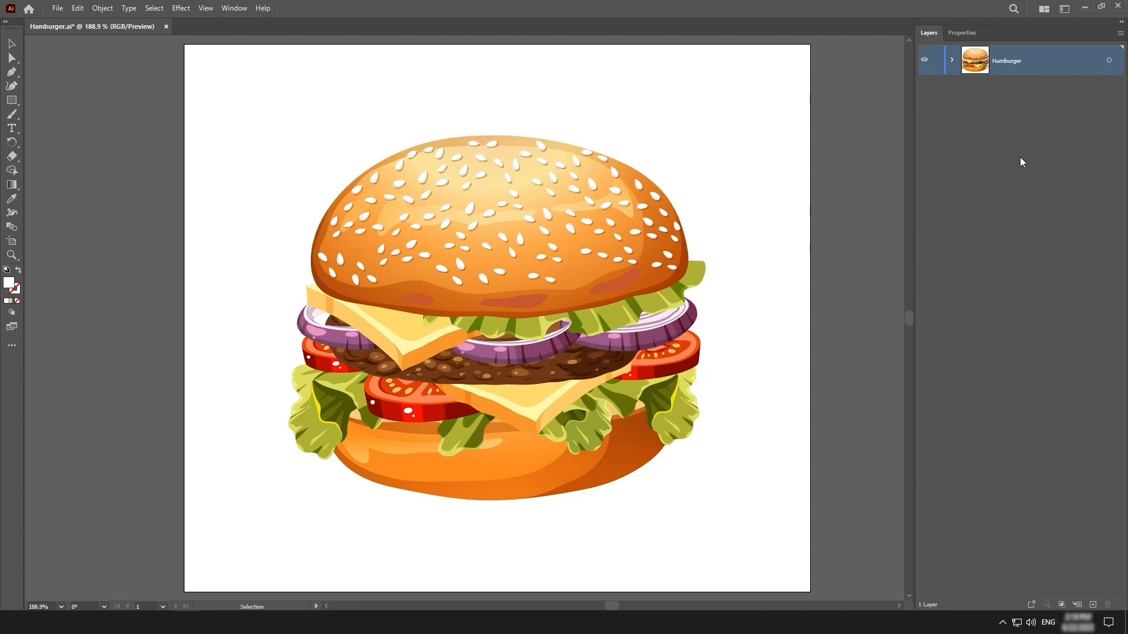
pyautogui.click(868, 295)
# Ungroup the whole hamburger artwork into its separate ingredients and deselect everything
pyautogui.click(549, 265)
pyautogui.rightClick(551, 267)
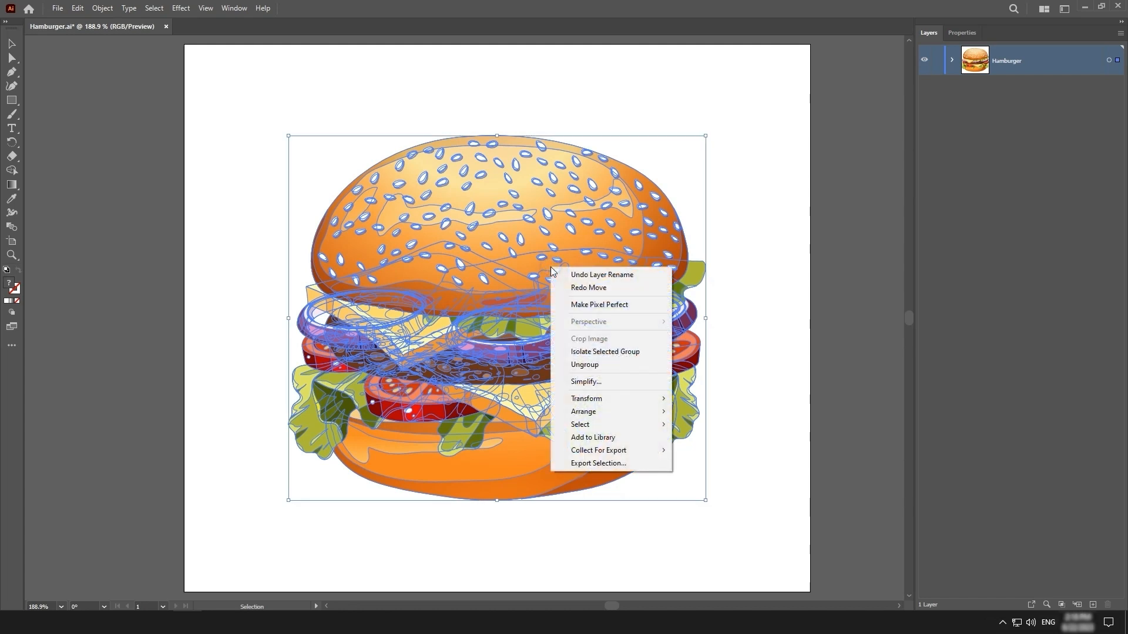
pyautogui.click(623, 366)
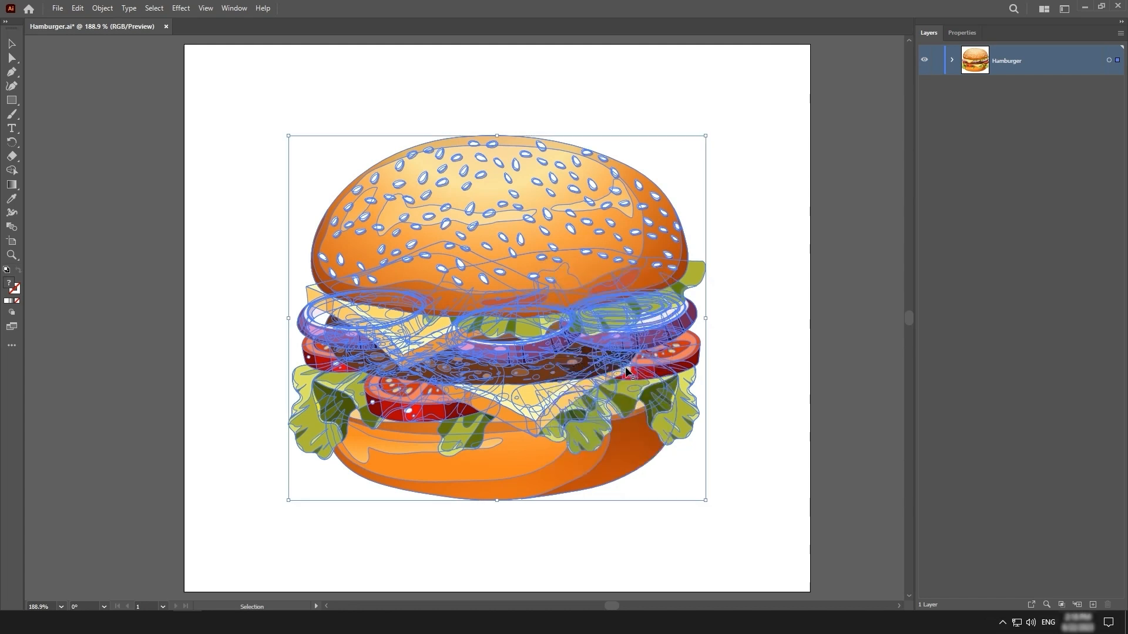
pyautogui.click(154, 9)
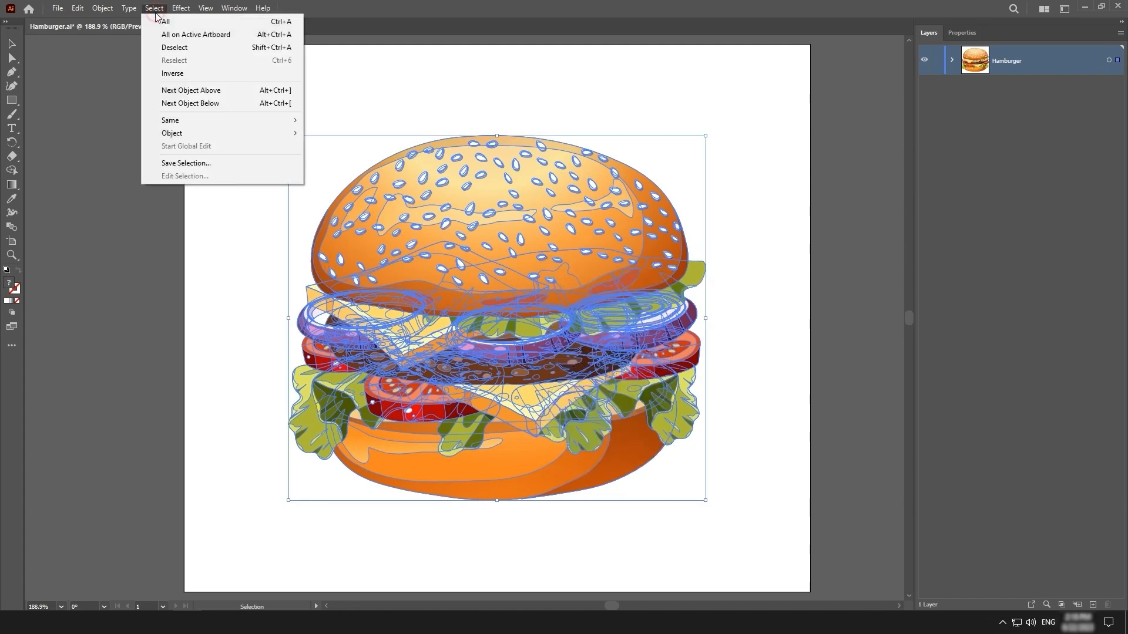
pyautogui.click(209, 47)
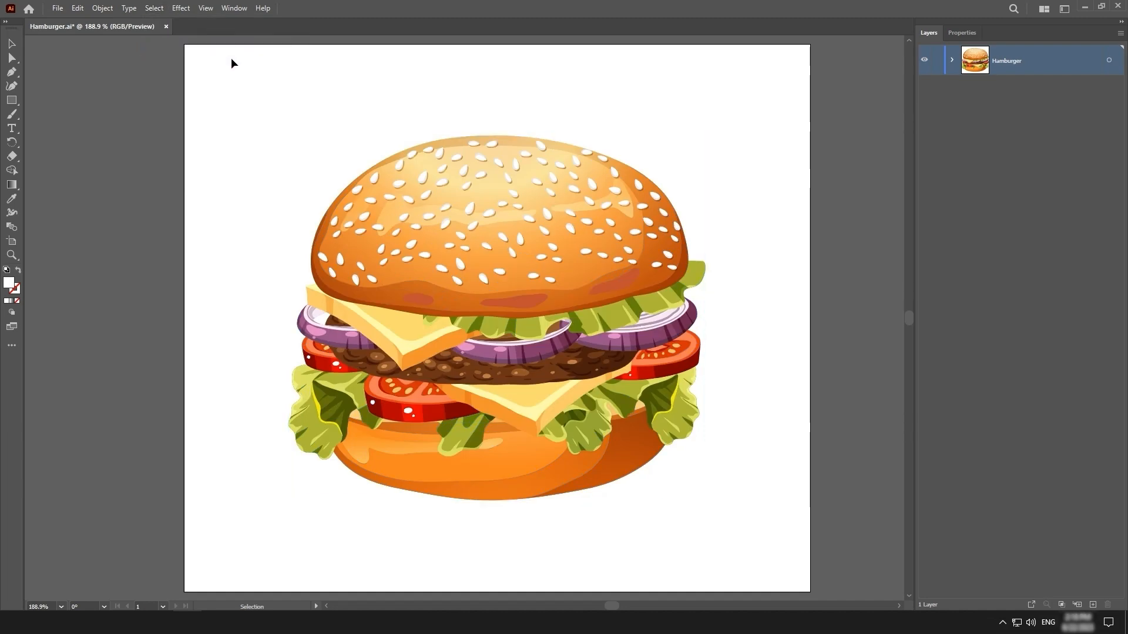
# Try moving the top bun, upper lettuce, upper cheese slice, patty and bottom bun apart individually
pyautogui.moveTo(518, 204); pyautogui.dragTo(567, 195)
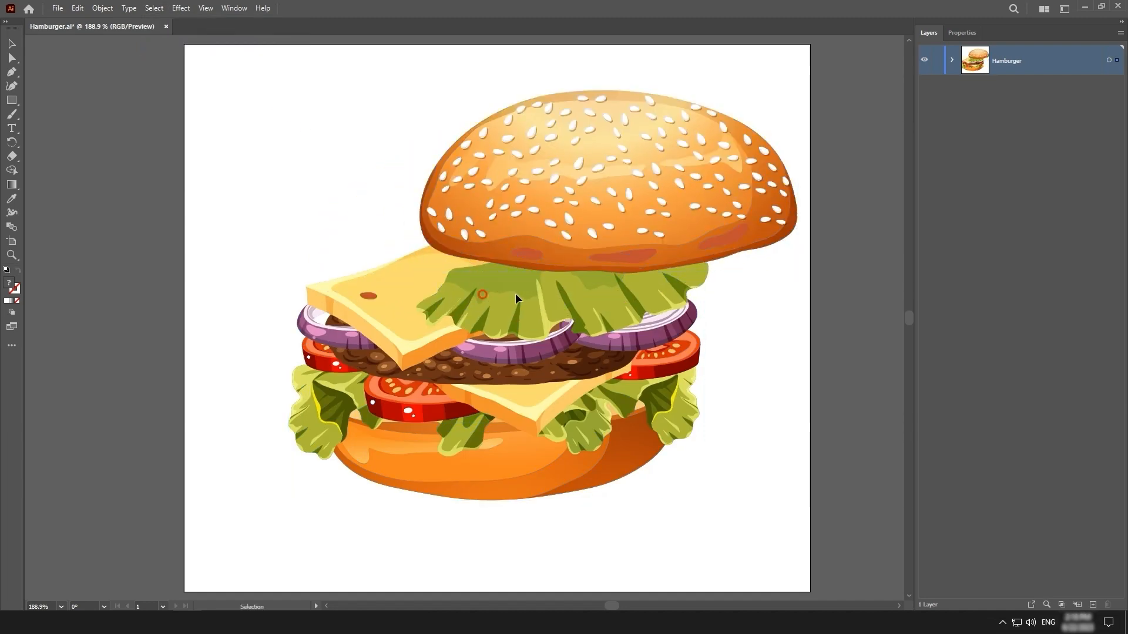
pyautogui.moveTo(516, 299); pyautogui.dragTo(607, 299)
pyautogui.moveTo(433, 307); pyautogui.dragTo(281, 257)
pyautogui.moveTo(458, 362); pyautogui.dragTo(317, 367)
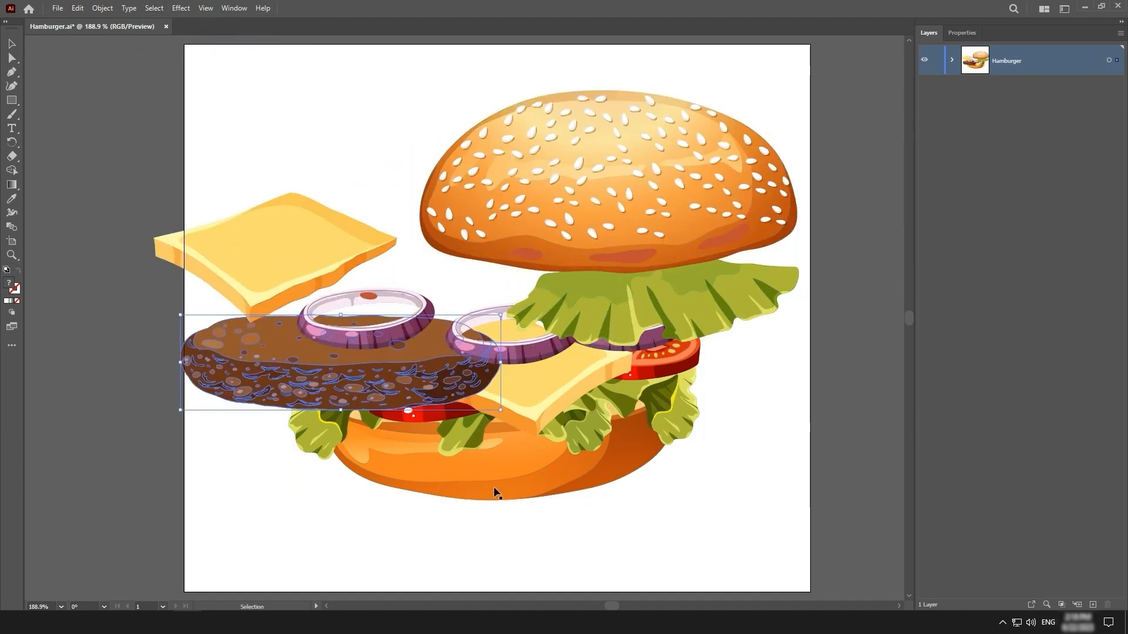
pyautogui.moveTo(494, 492); pyautogui.dragTo(597, 534)
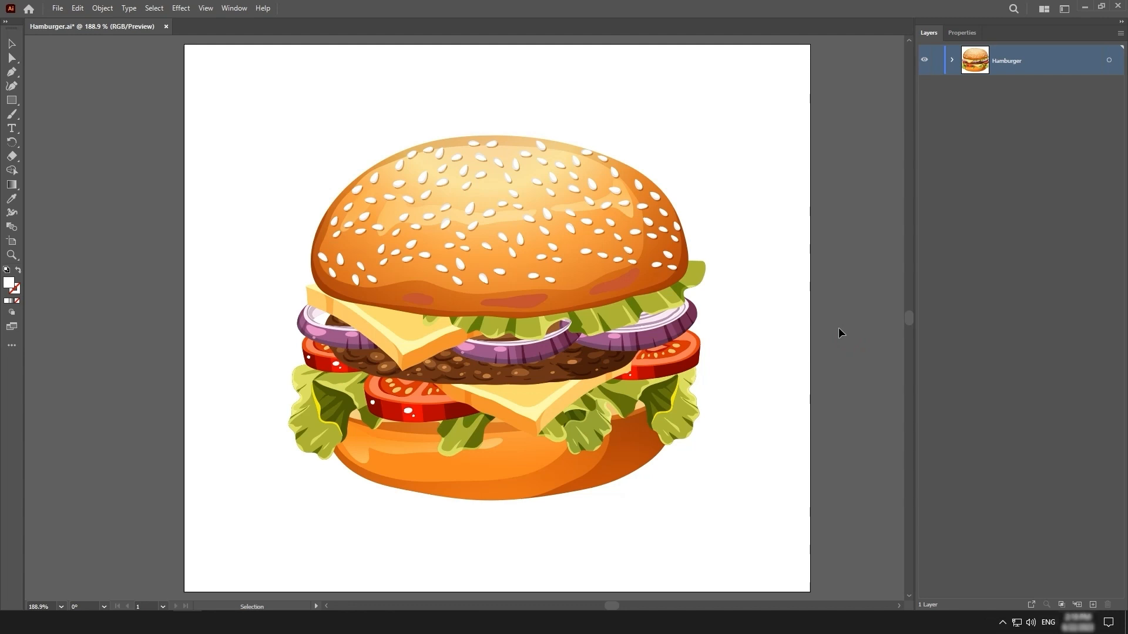
# Try moving the top bun up above the other ingredients, and undo the move
pyautogui.moveTo(536, 259); pyautogui.dragTo(511, 212)
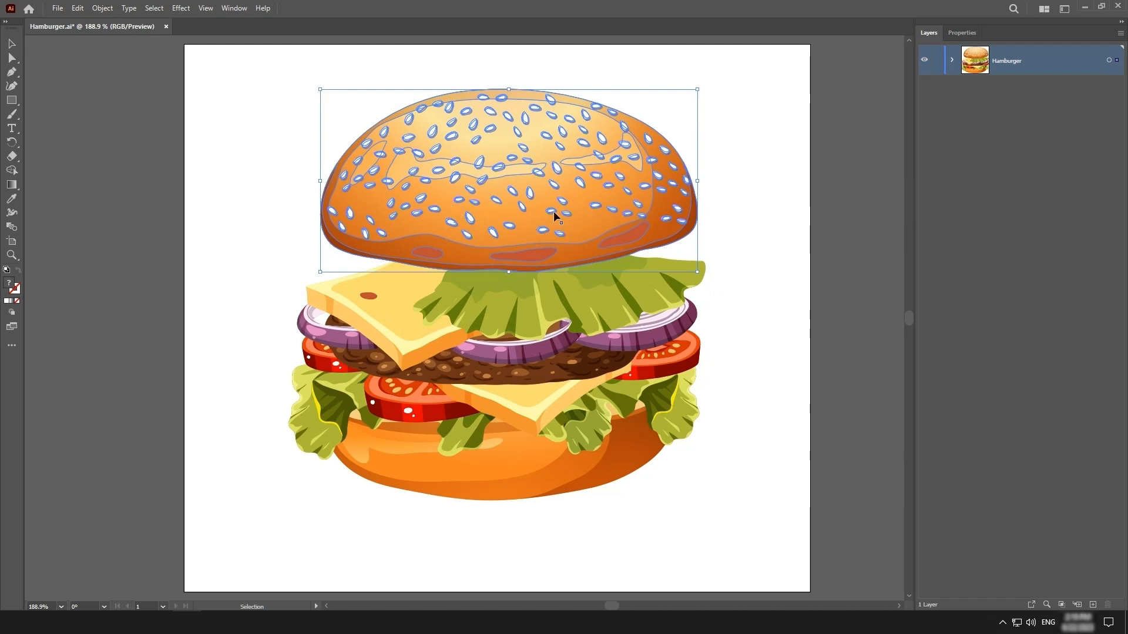
pyautogui.press('a')
pyautogui.hotkey('ctrl', 'z')
pyautogui.press('v')
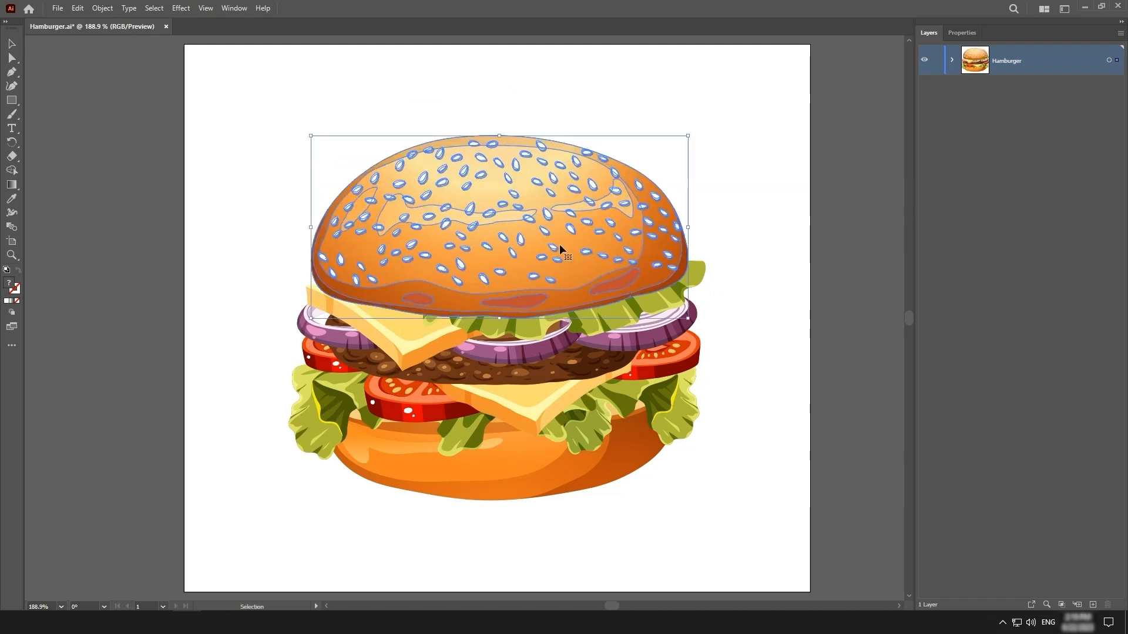
# Ungroup the top bun further and try moving its separate parts away from each other
pyautogui.hotkey('ctrl', 'shift', 'g')
pyautogui.hotkey('ctrl', 'shift', 'a')
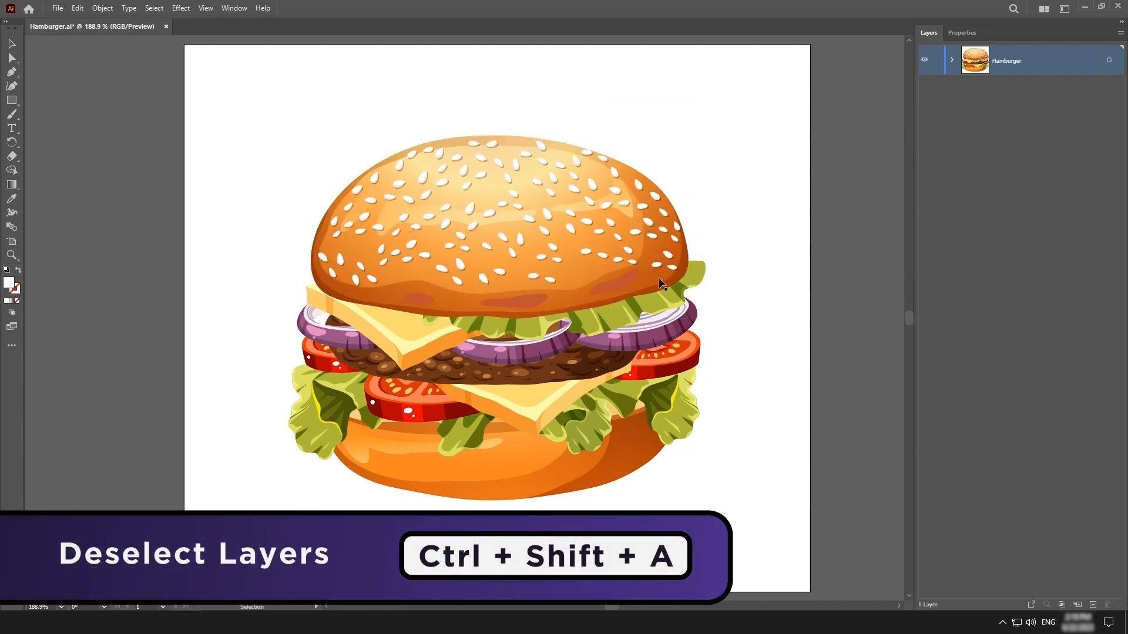
pyautogui.moveTo(611, 263); pyautogui.dragTo(459, 195)
pyautogui.moveTo(553, 260); pyautogui.dragTo(741, 293)
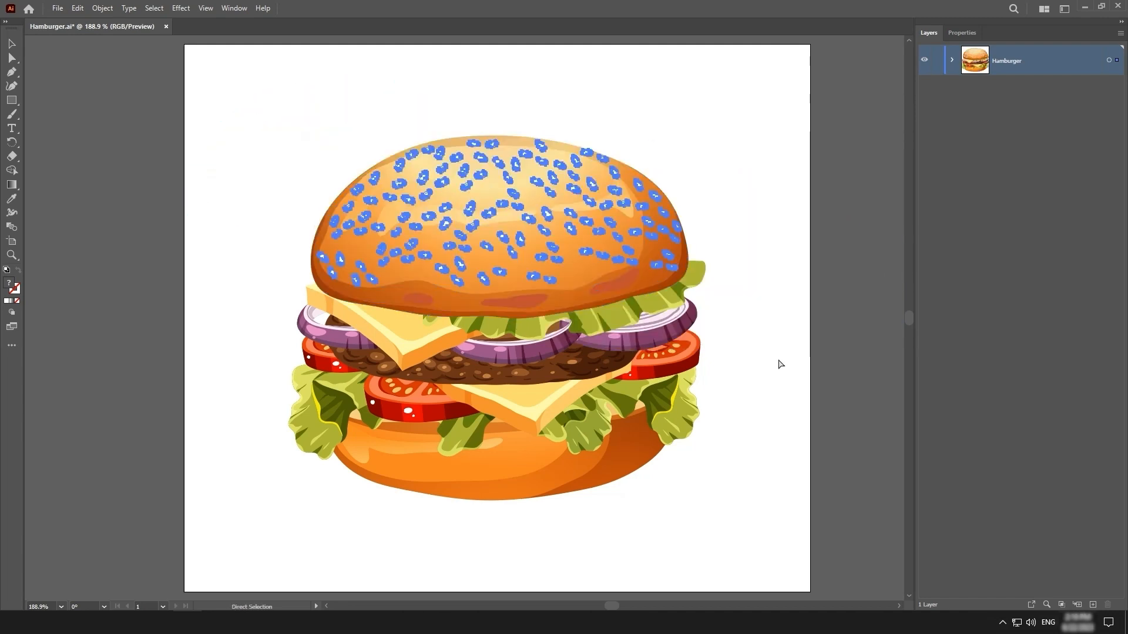
pyautogui.click(778, 361)
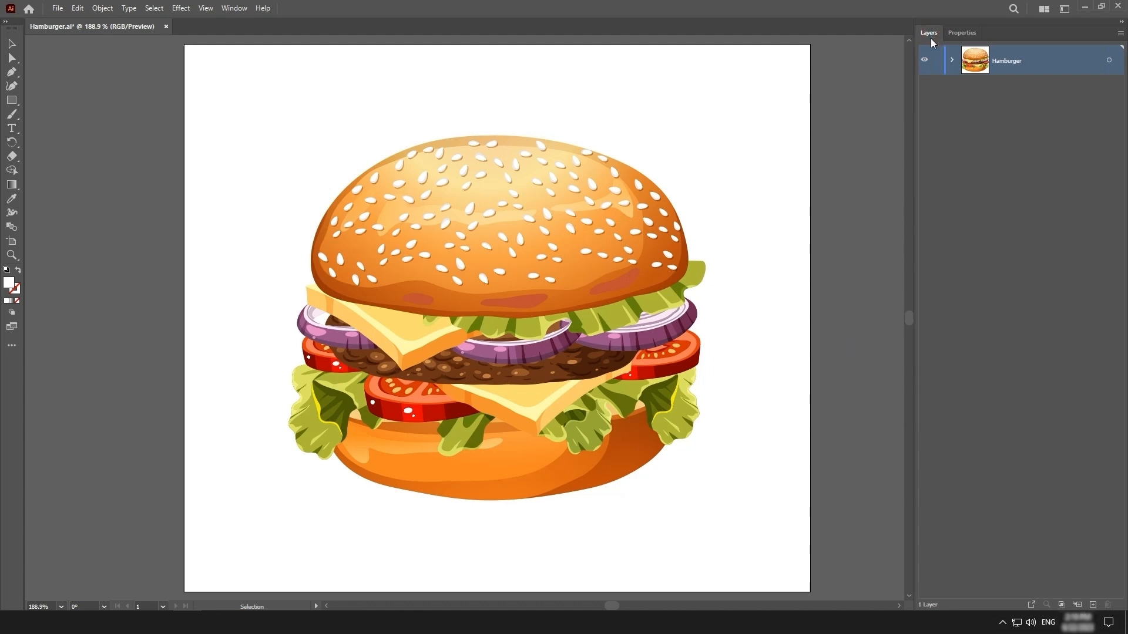
# Create a new layer above the Hamburger layer and name it Bread
pyautogui.click(238, 10)
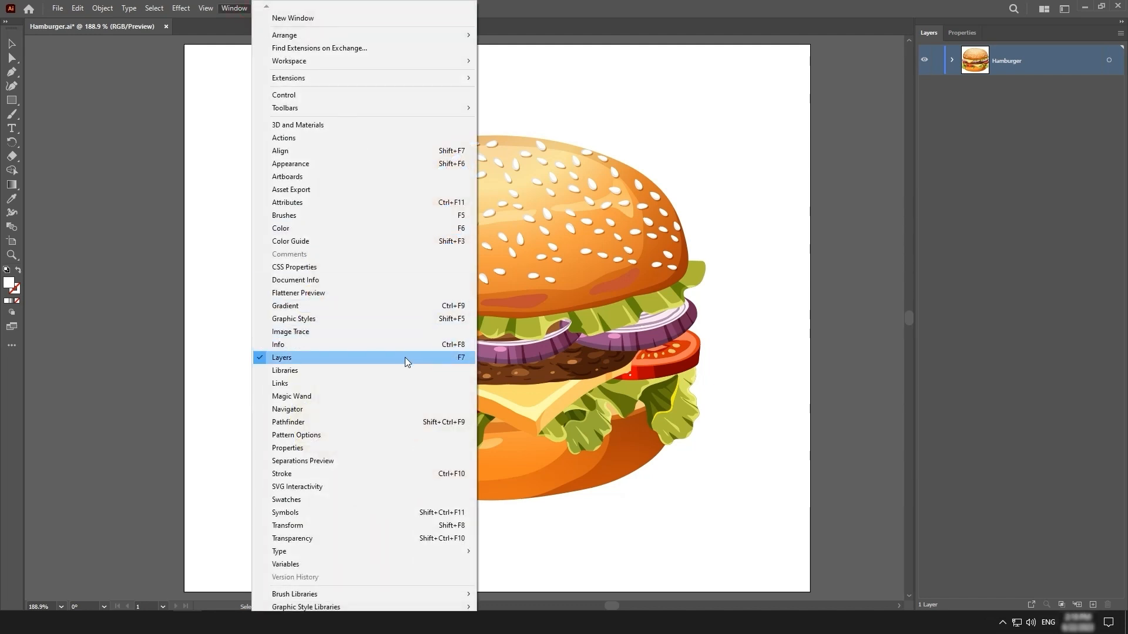
pyautogui.click(462, 360)
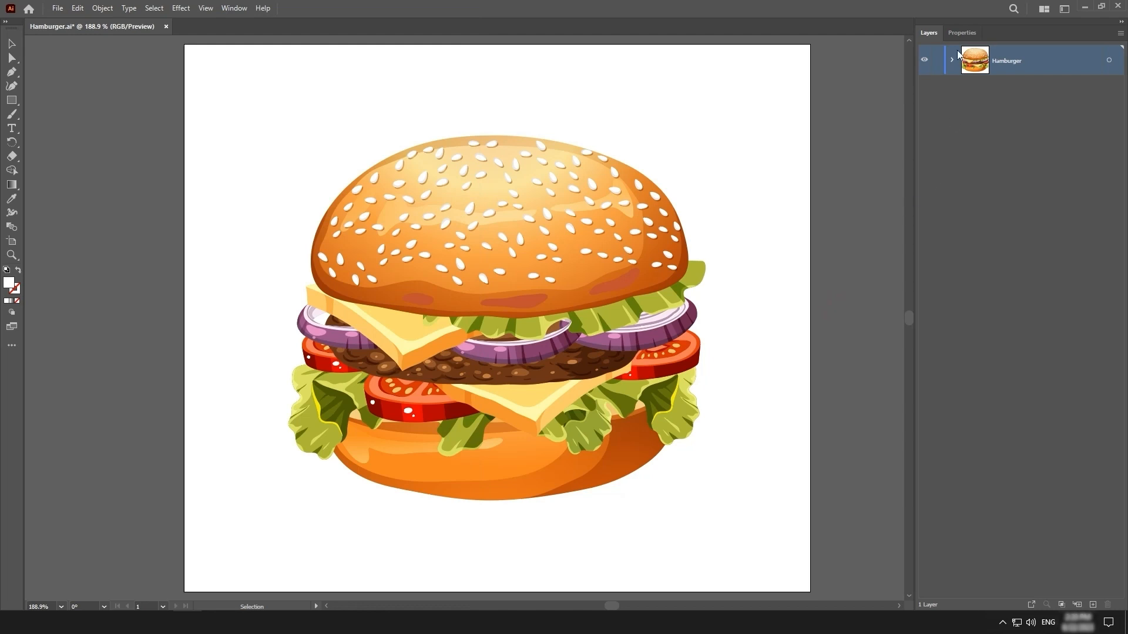
pyautogui.click(1094, 606)
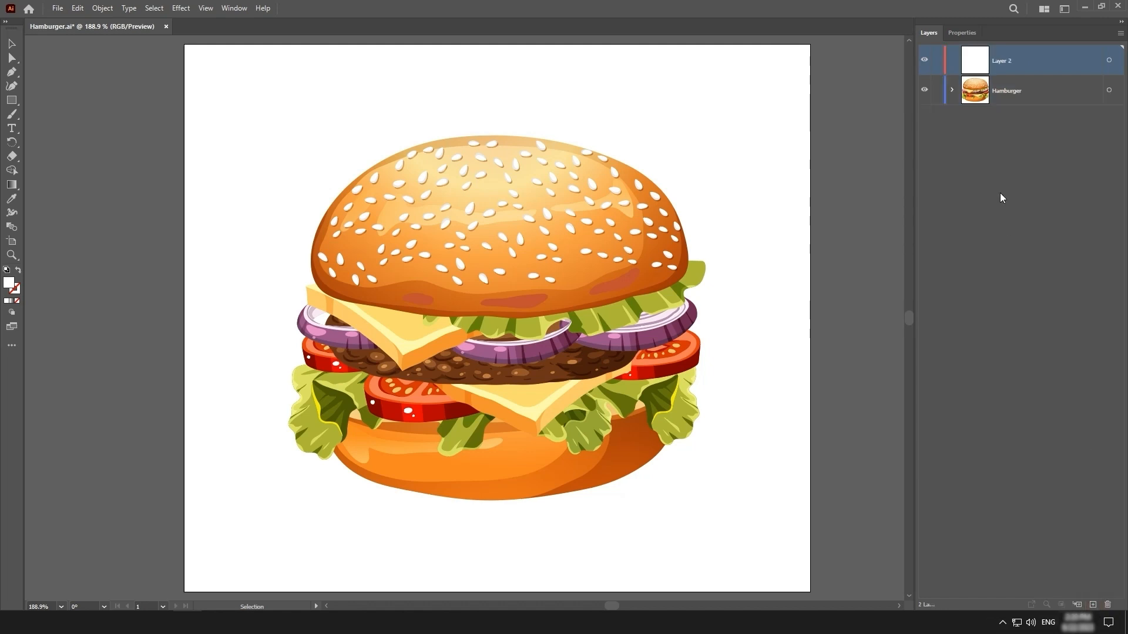
pyautogui.doubleClick(1007, 65)
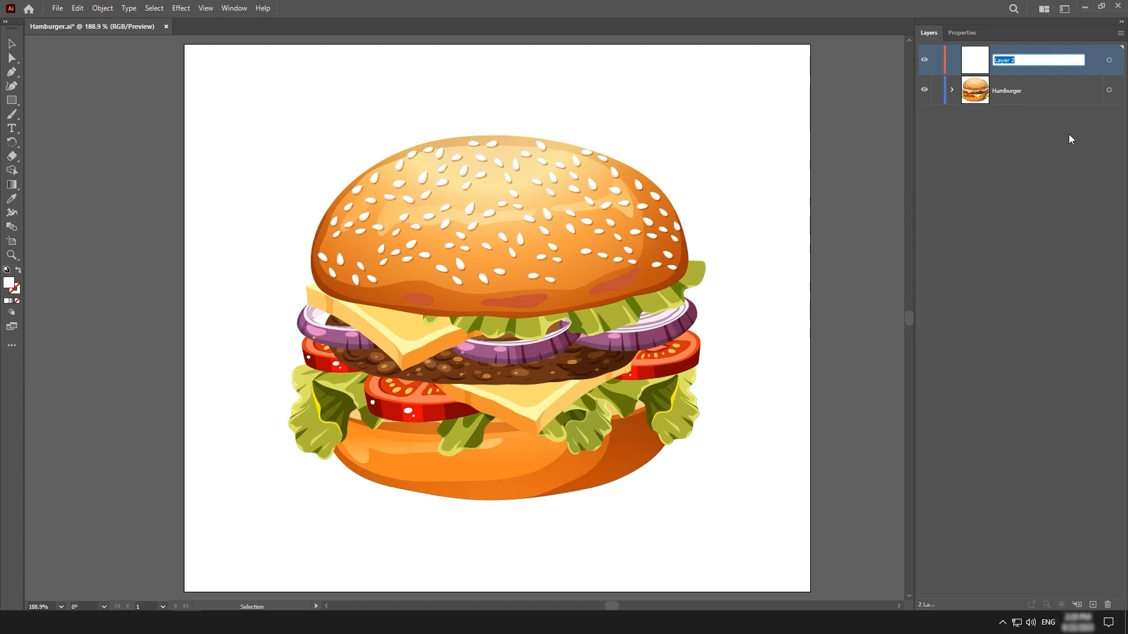
pyautogui.write('Bread')
pyautogui.press('Return')
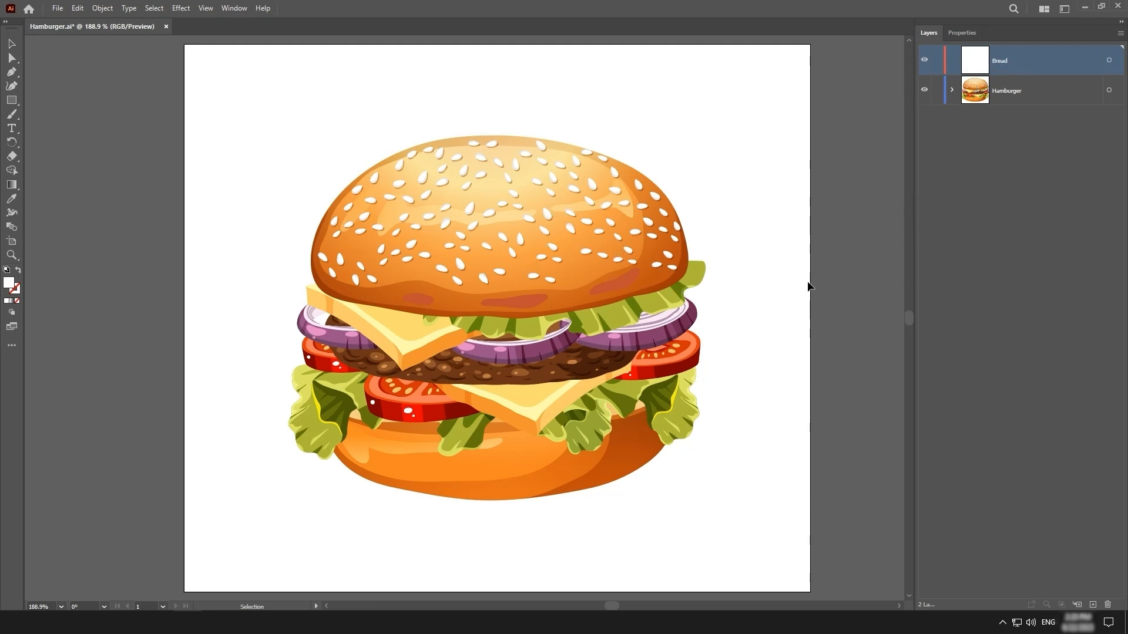
# Transfer the top bun's selection from the Hamburger layer to the Bread layer, testing it by toggling Bread's visibility and moving the bun
pyautogui.click(510, 240)
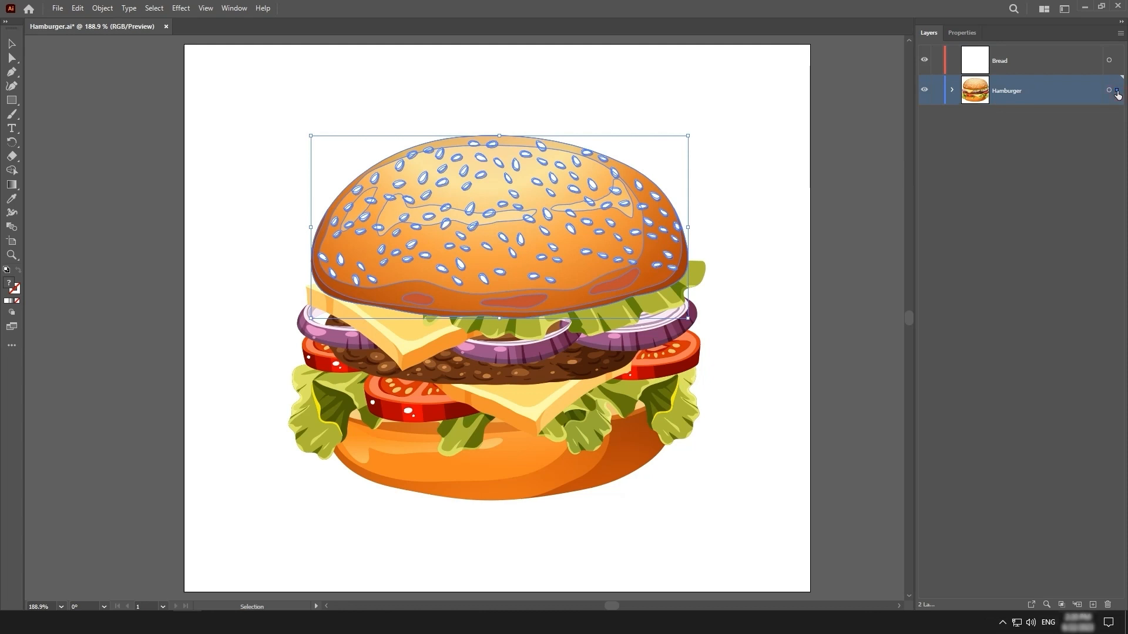
pyautogui.moveTo(1117, 95); pyautogui.dragTo(1120, 63)
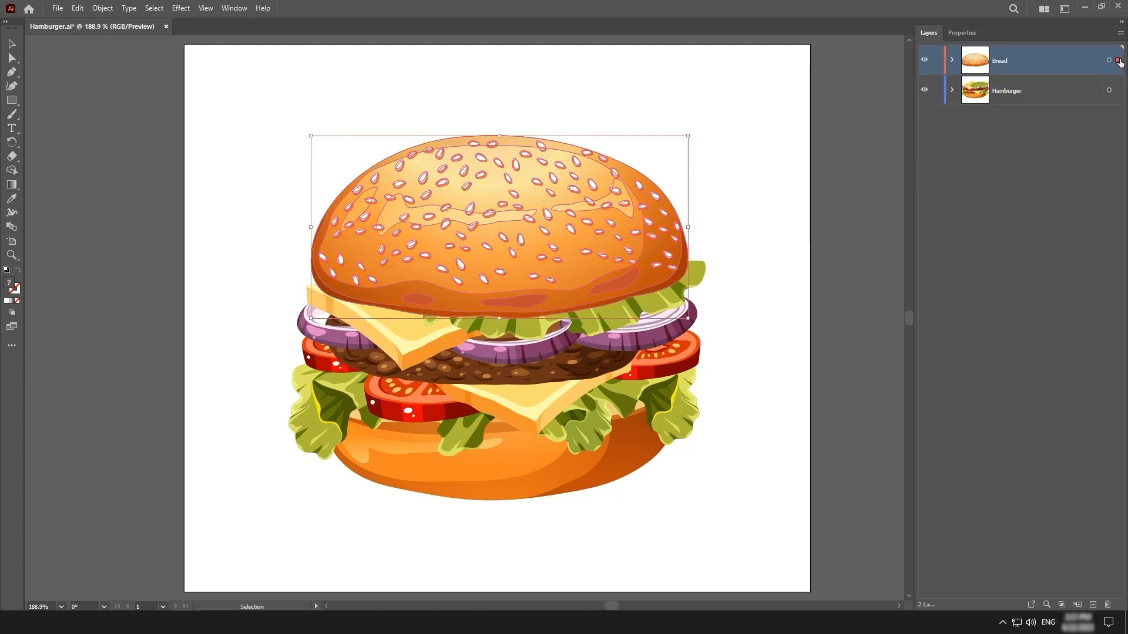
pyautogui.click(924, 61)
pyautogui.click(925, 61)
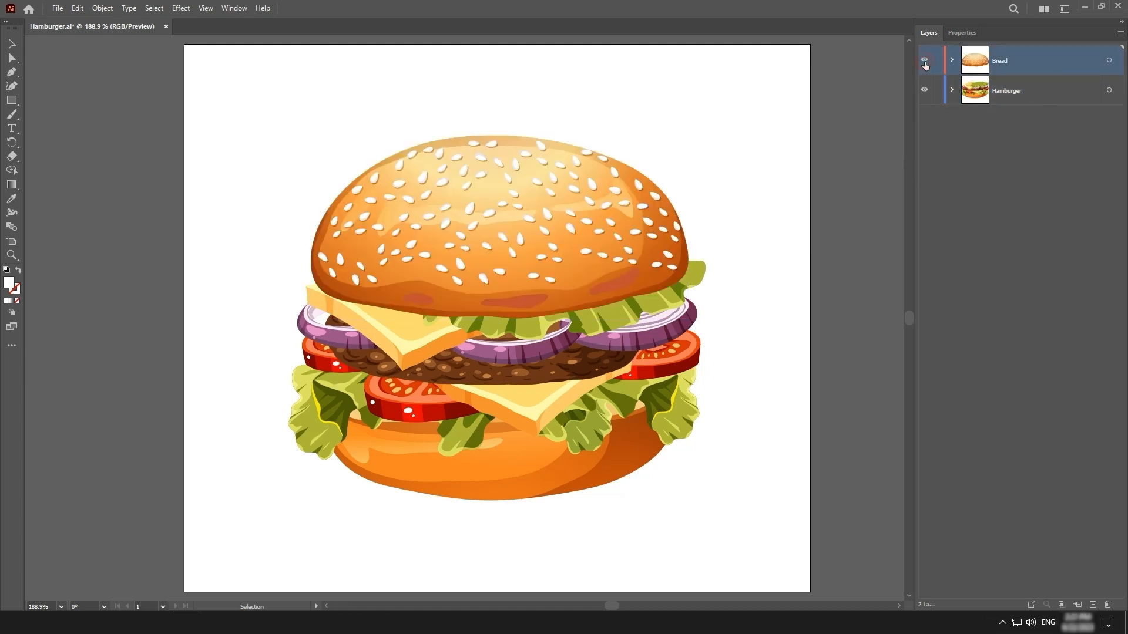
pyautogui.click(925, 61)
pyautogui.click(925, 61)
pyautogui.moveTo(629, 204); pyautogui.dragTo(611, 171)
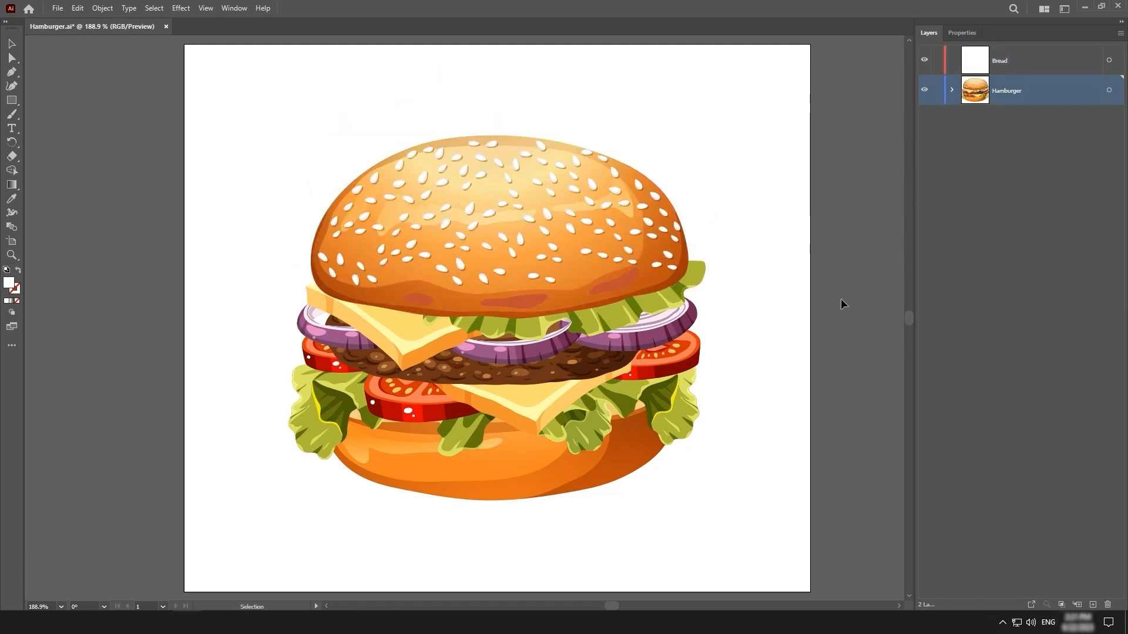
# Cut the top bun from the Hamburger layer and paste it in place on the Bread layer, checking with the layer's visibility
pyautogui.click(517, 234)
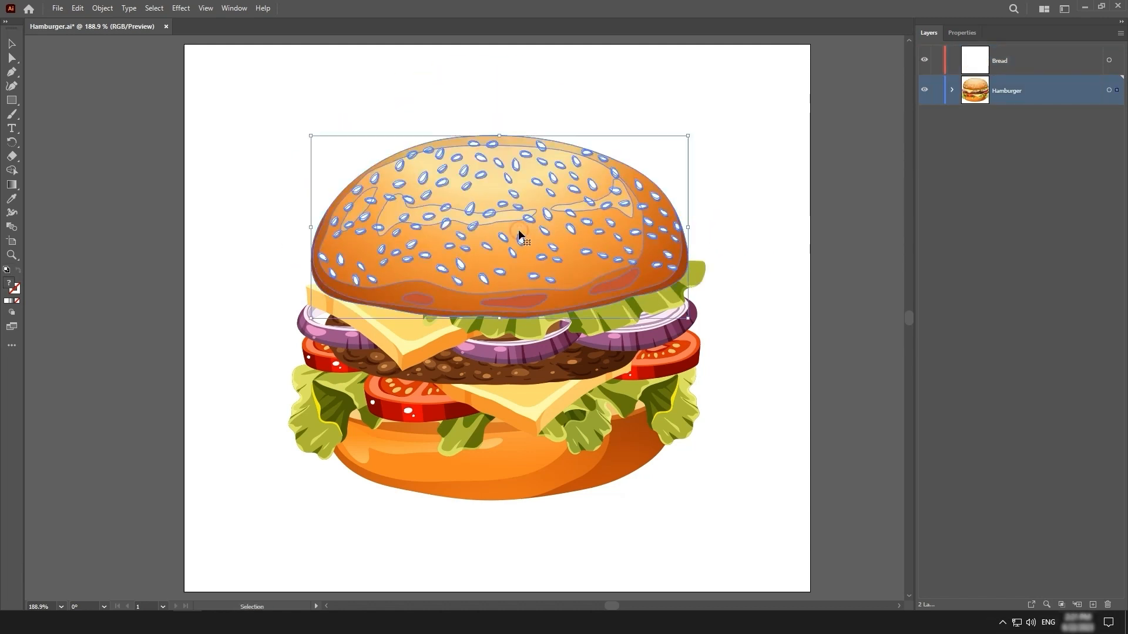
pyautogui.click(77, 9)
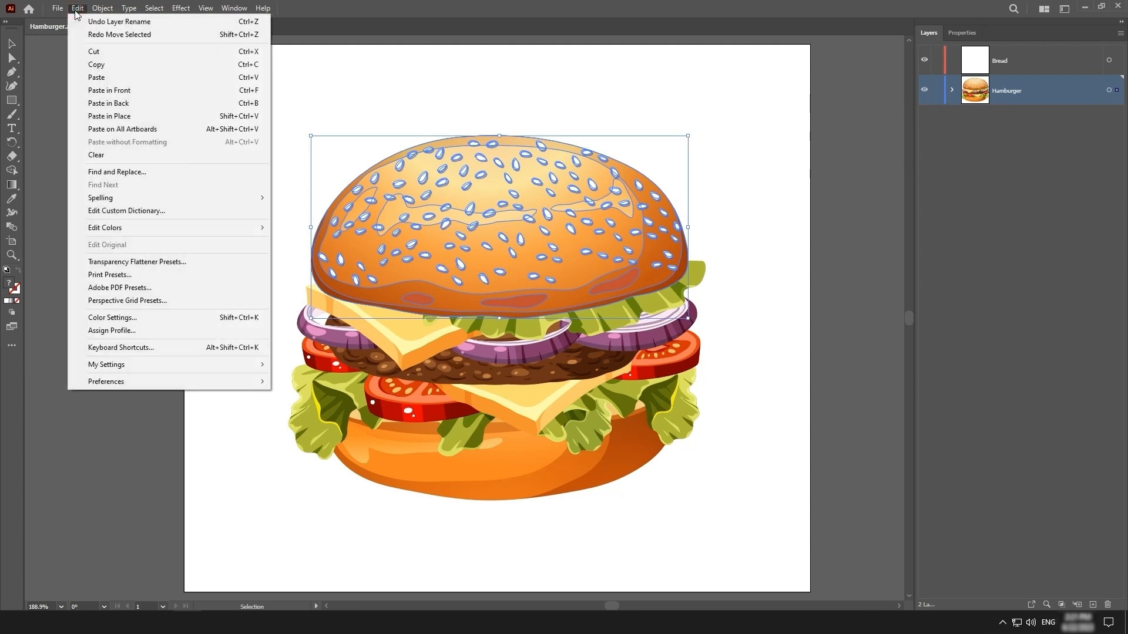
pyautogui.click(116, 52)
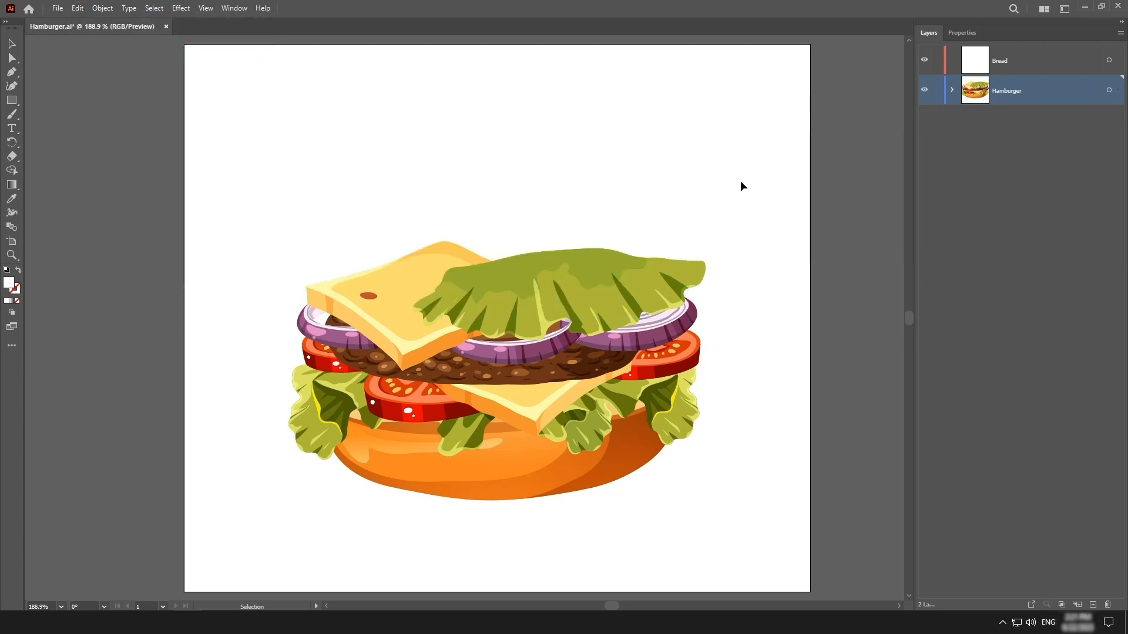
pyautogui.click(1052, 66)
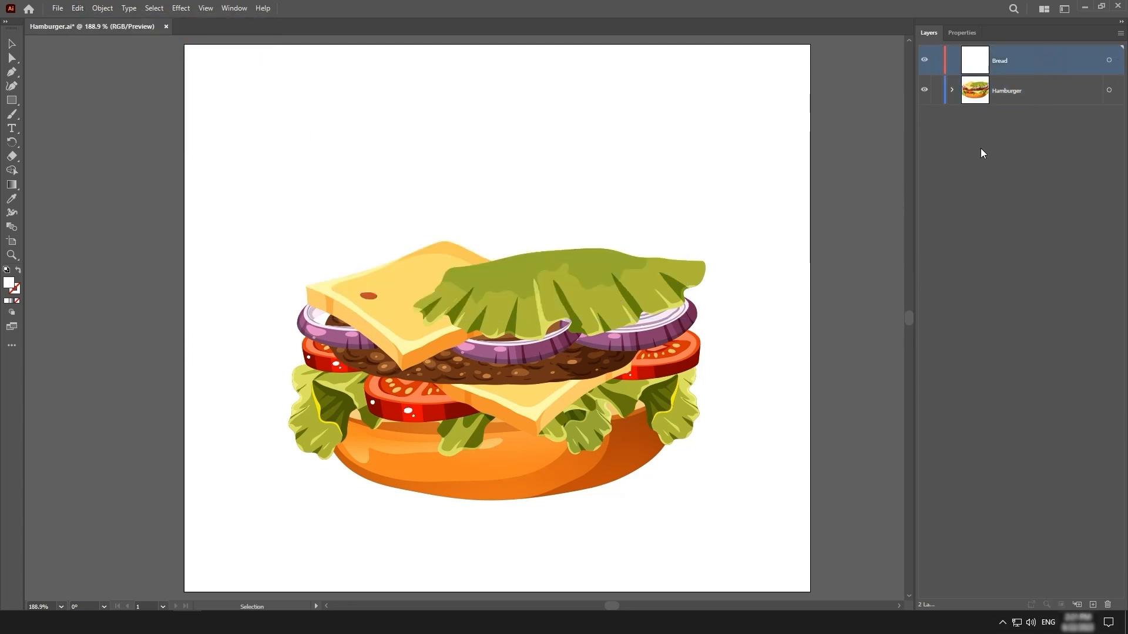
pyautogui.click(77, 8)
pyautogui.click(154, 116)
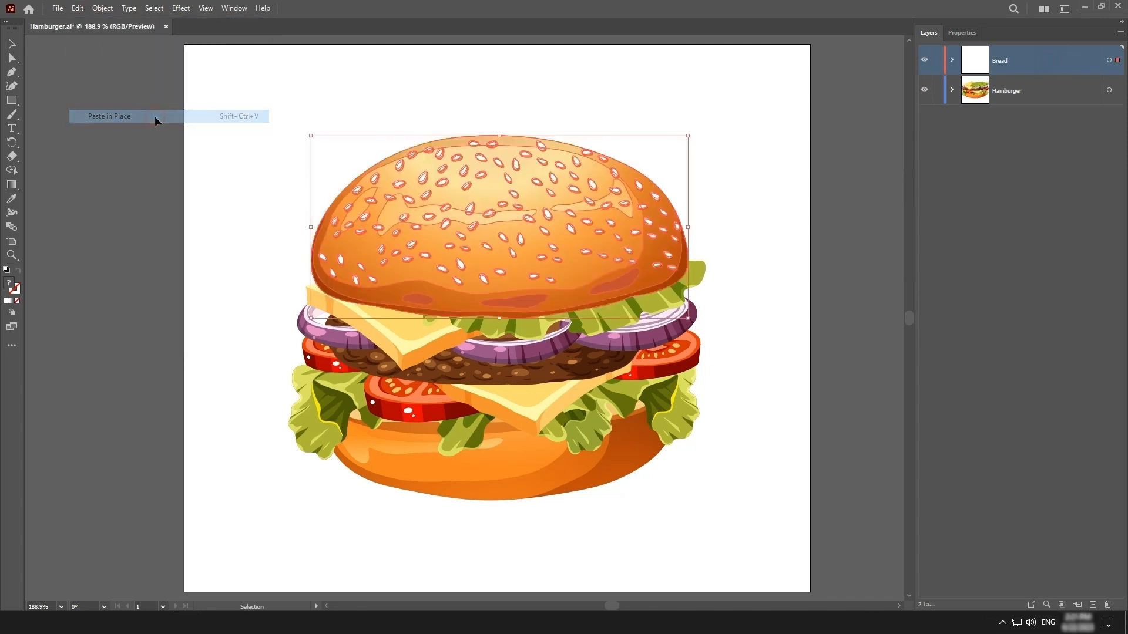
pyautogui.click(924, 61)
pyautogui.click(924, 62)
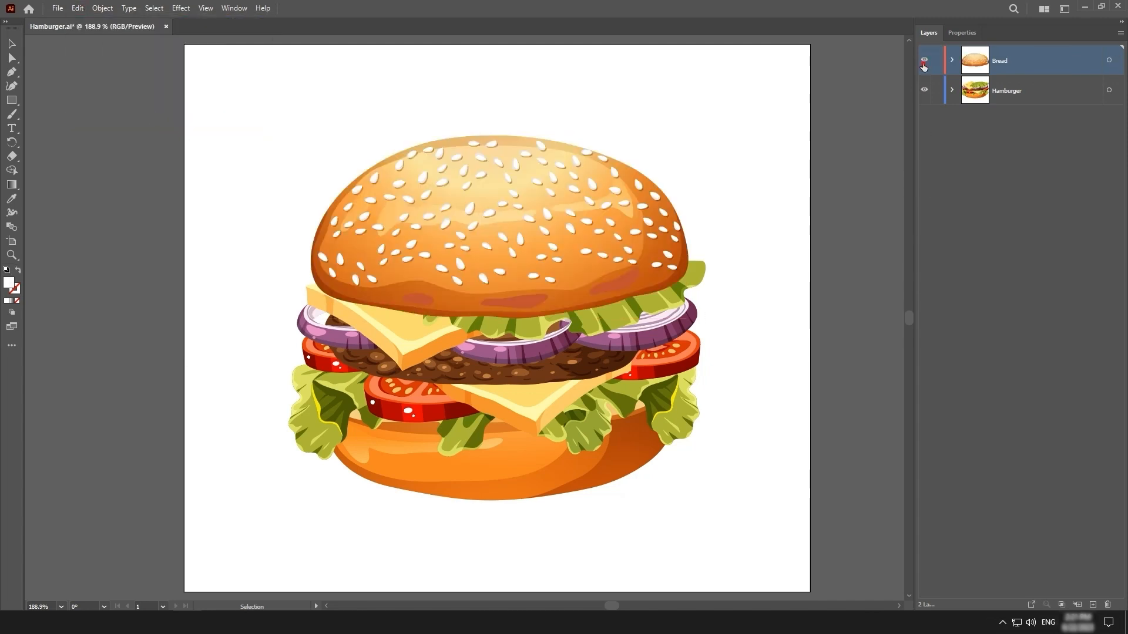
pyautogui.click(924, 61)
pyautogui.click(923, 61)
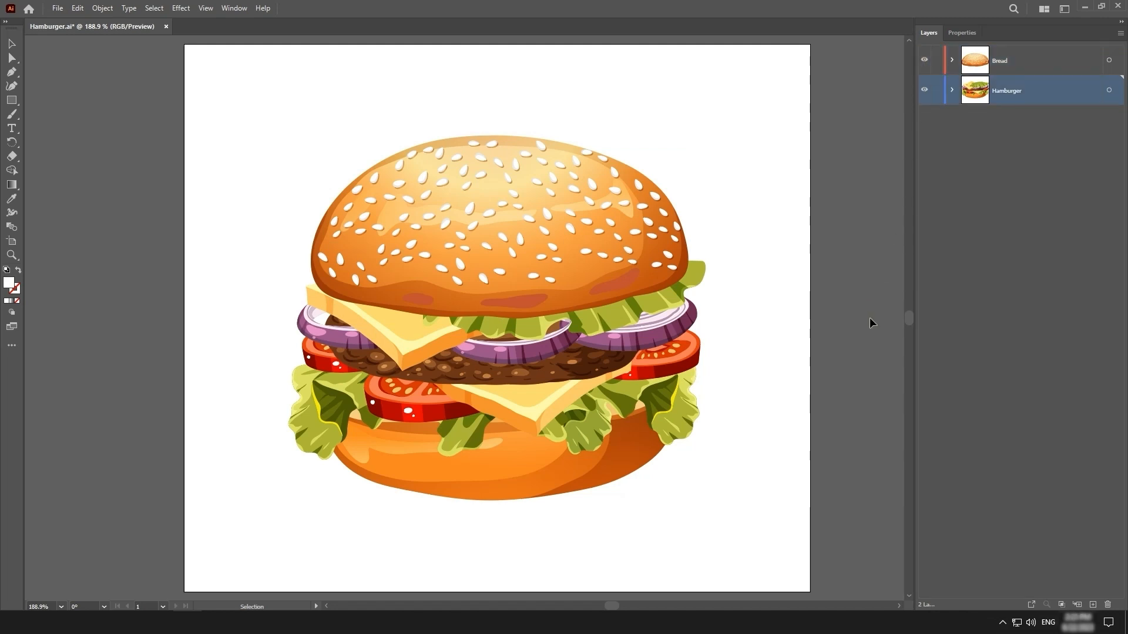
# Create a new layer between the Bread and Hamburger layers and name it Lettuce
pyautogui.click(1093, 604)
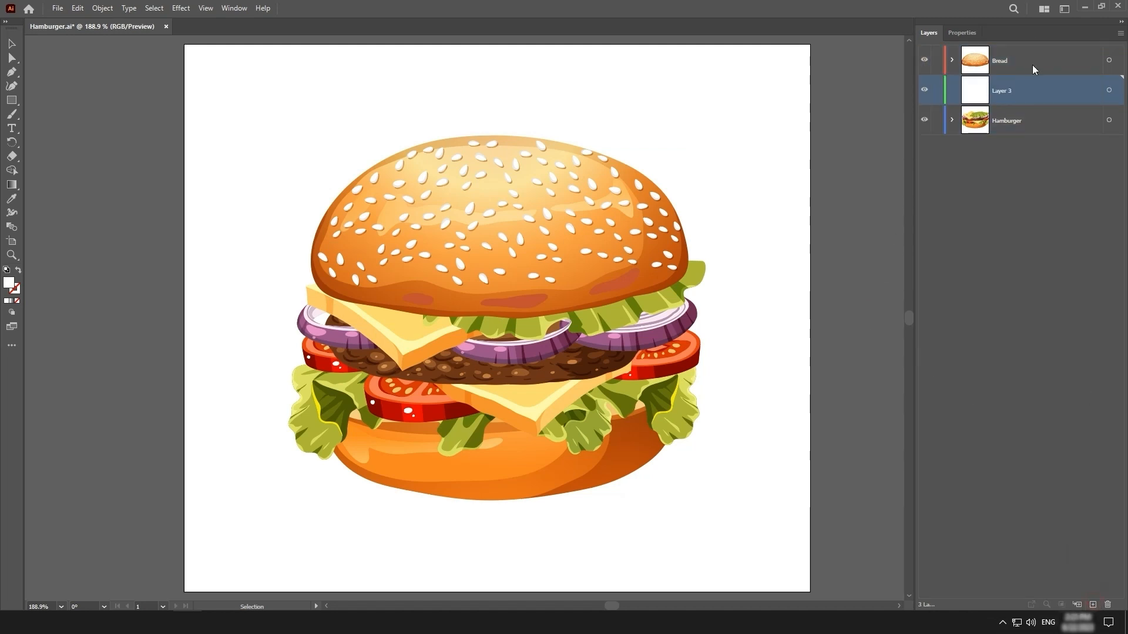
pyautogui.doubleClick(1007, 90)
pyautogui.write('Lettuce')
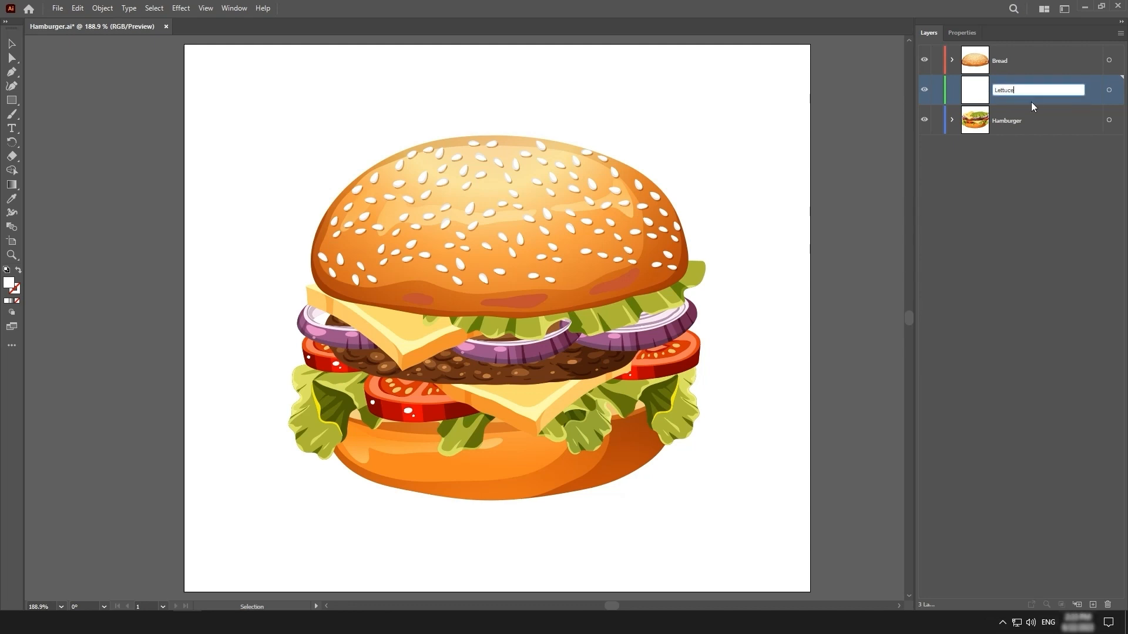
pyautogui.press('Return')
# Cut the upper lettuce leaf from the Hamburger layer and paste it in place on the Lettuce layer, checking with the layer's visibility
pyautogui.click(610, 317)
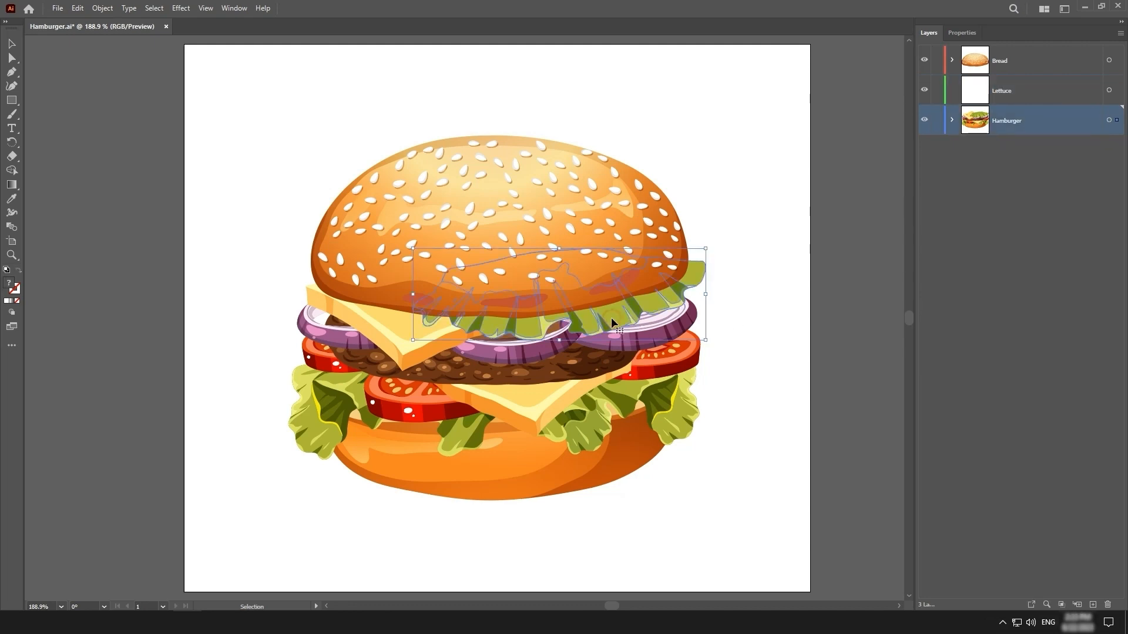
pyautogui.hotkey('ctrl', 'x')
pyautogui.press('v')
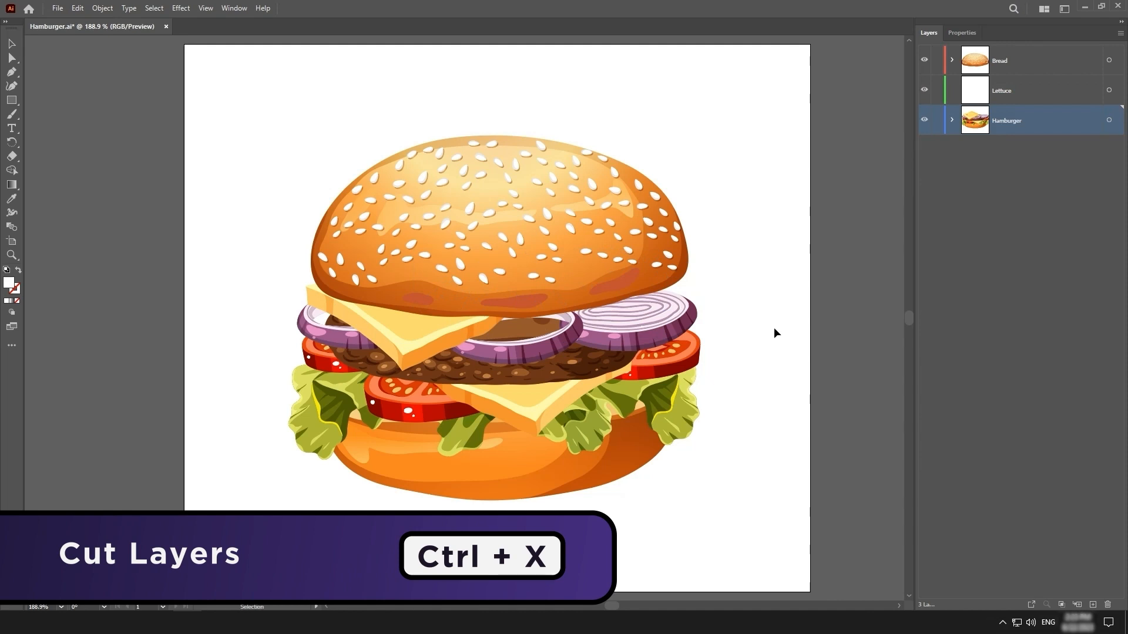
pyautogui.click(1057, 92)
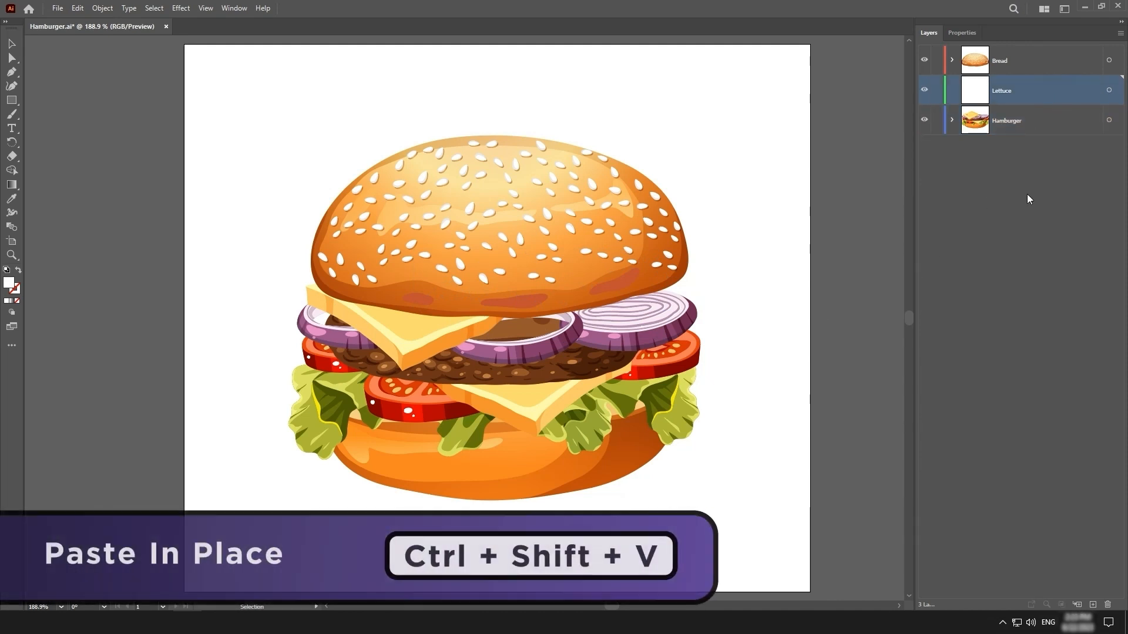
pyautogui.hotkey('ctrl', 'shift', 'v')
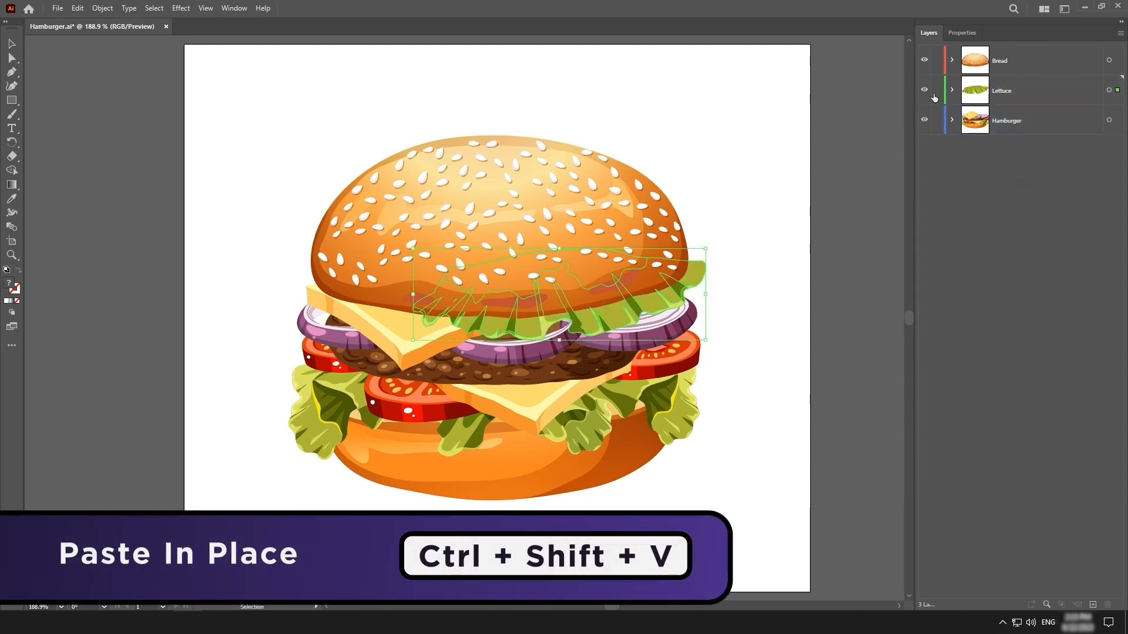
pyautogui.click(924, 90)
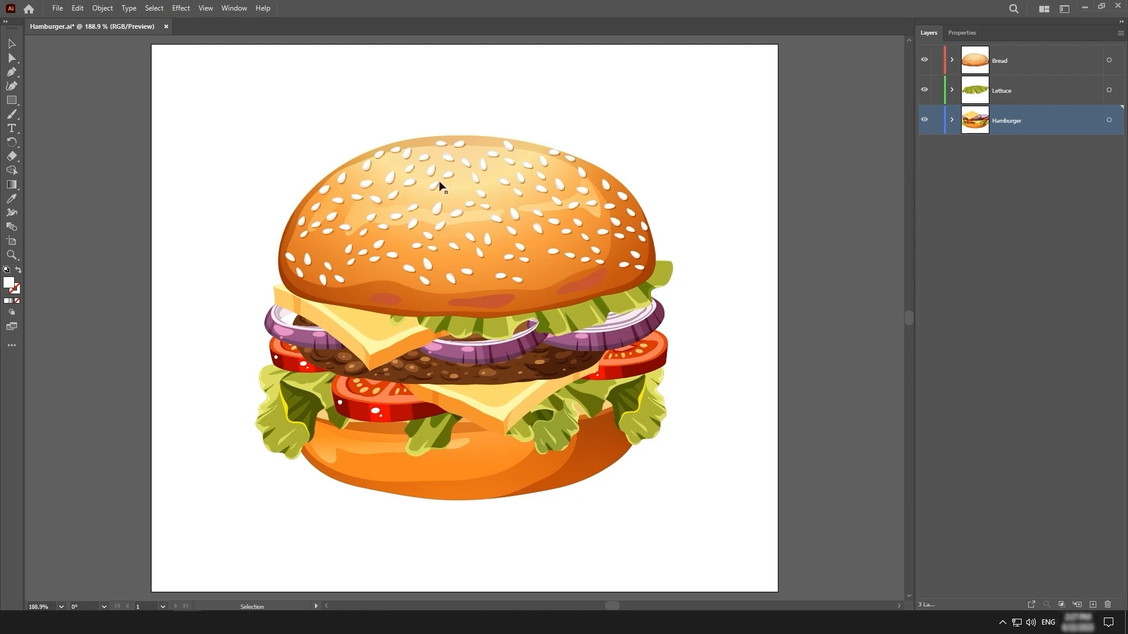
# Start recording a new action named New Vector Layer in the Default Actions set, with F2 as its function key
pyautogui.click(235, 8)
pyautogui.click(381, 139)
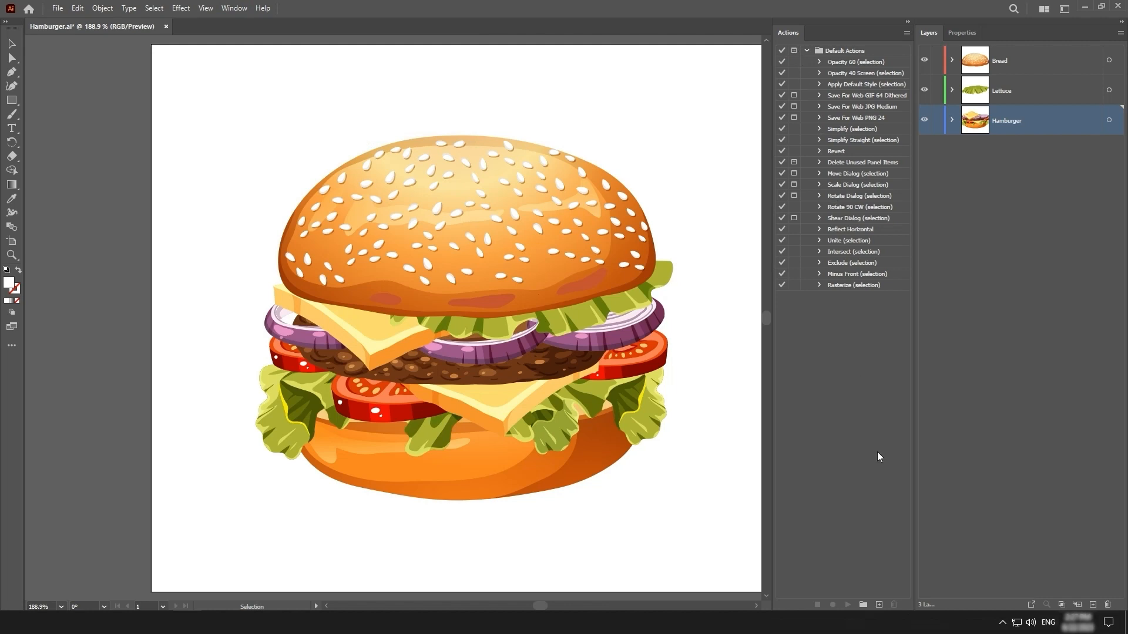
pyautogui.click(881, 606)
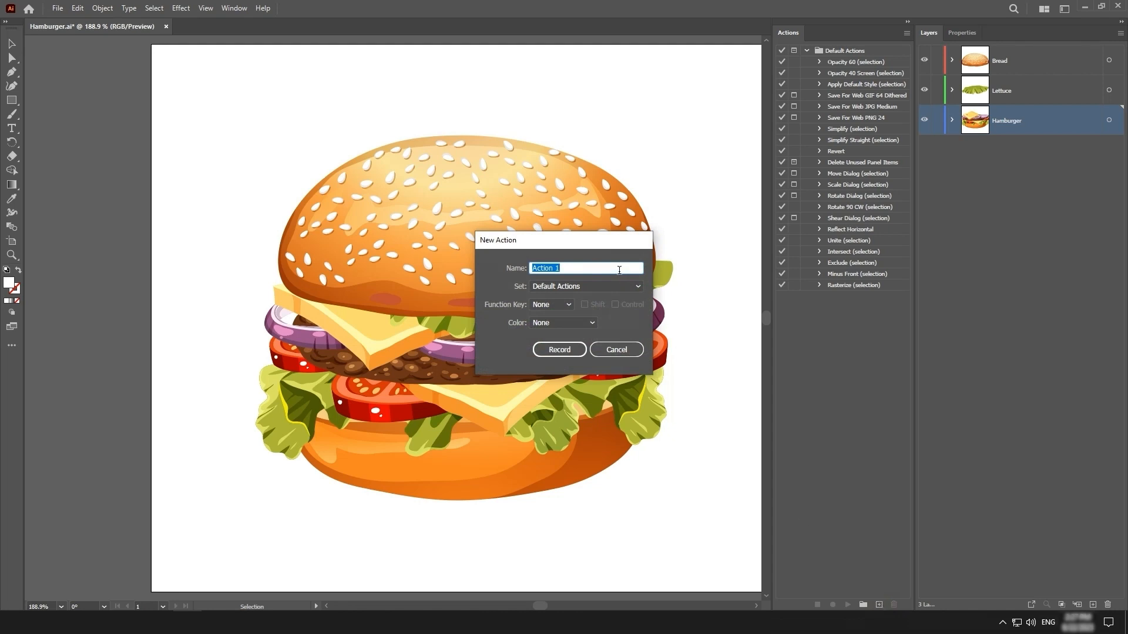
pyautogui.write('New Vector Layer')
pyautogui.click(553, 305)
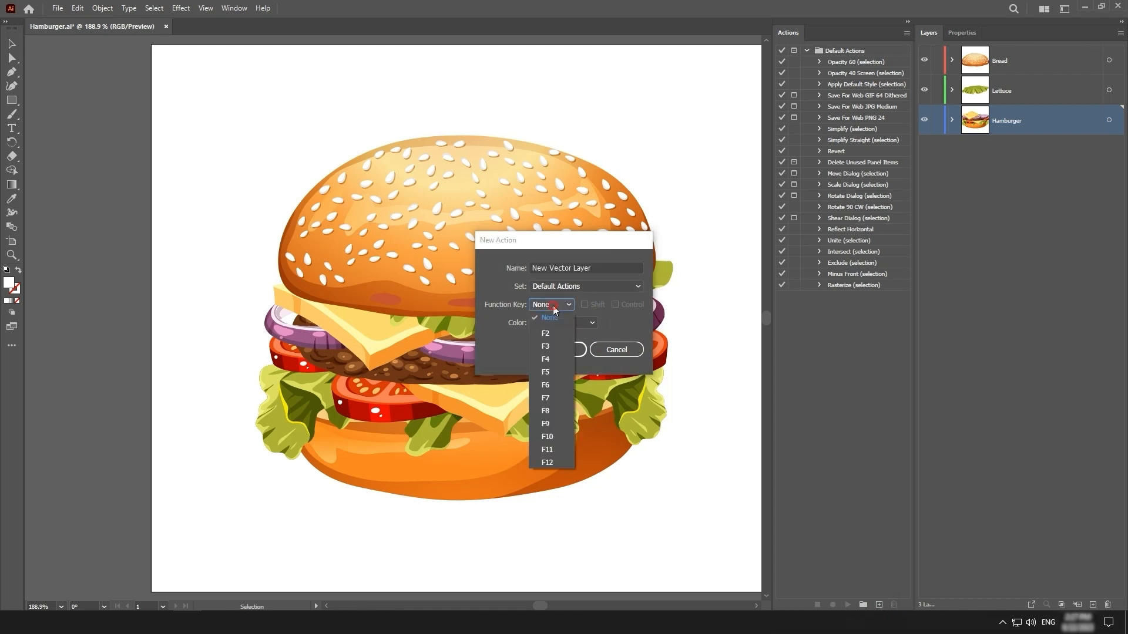
pyautogui.click(558, 335)
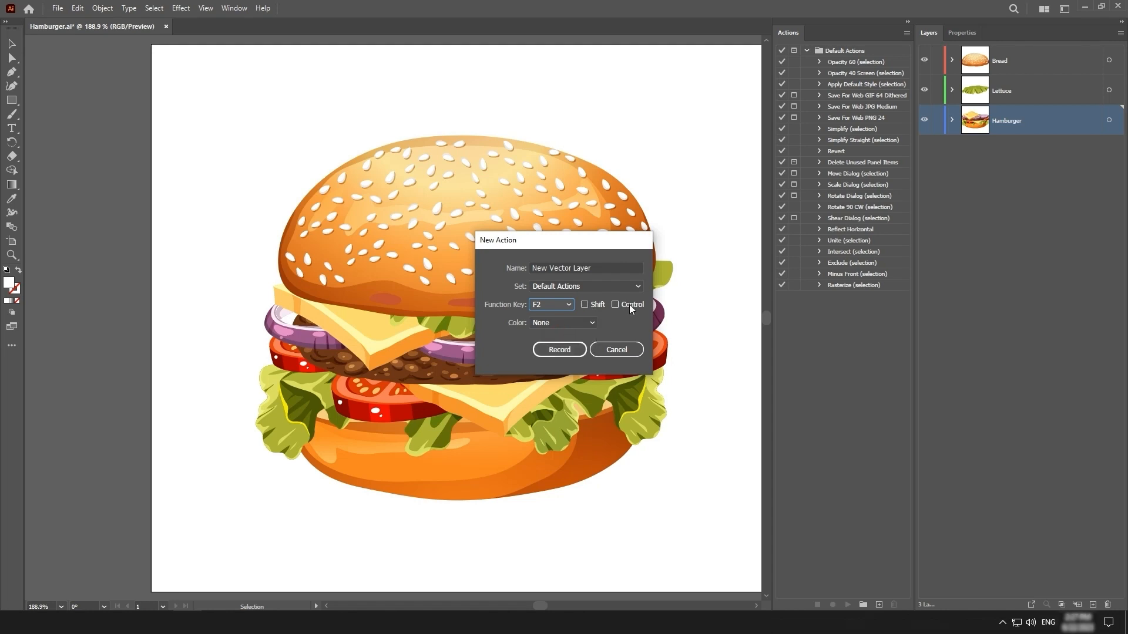
pyautogui.click(571, 351)
pyautogui.hscroll(2, 570, 353)
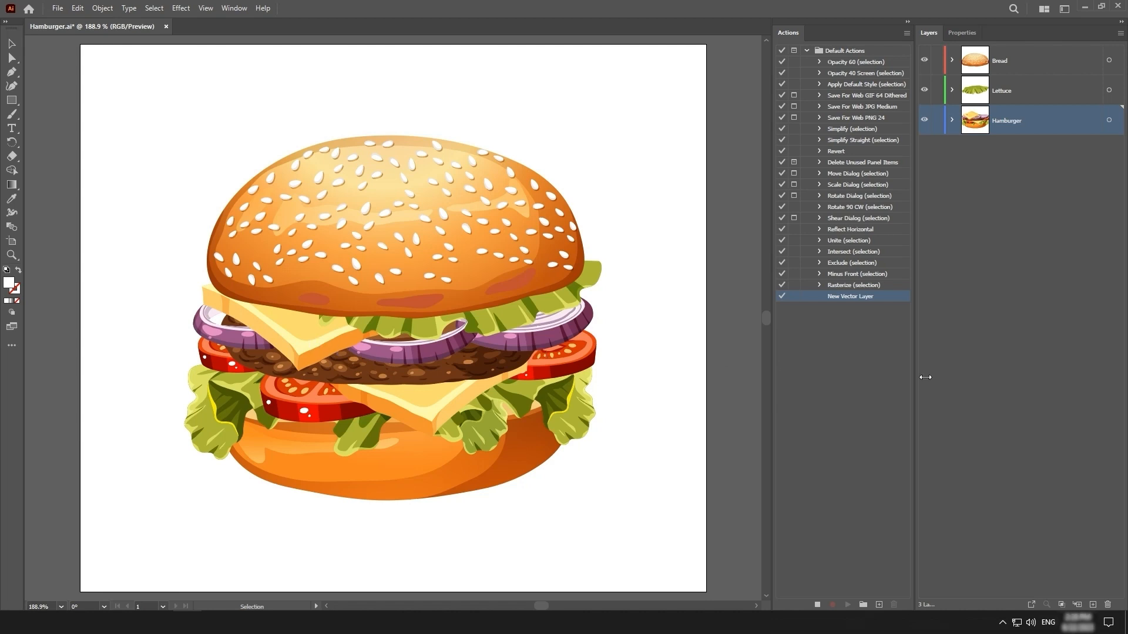
# Create a new layer above the Hamburger layer and name it Cheese while the action is recording
pyautogui.click(1093, 605)
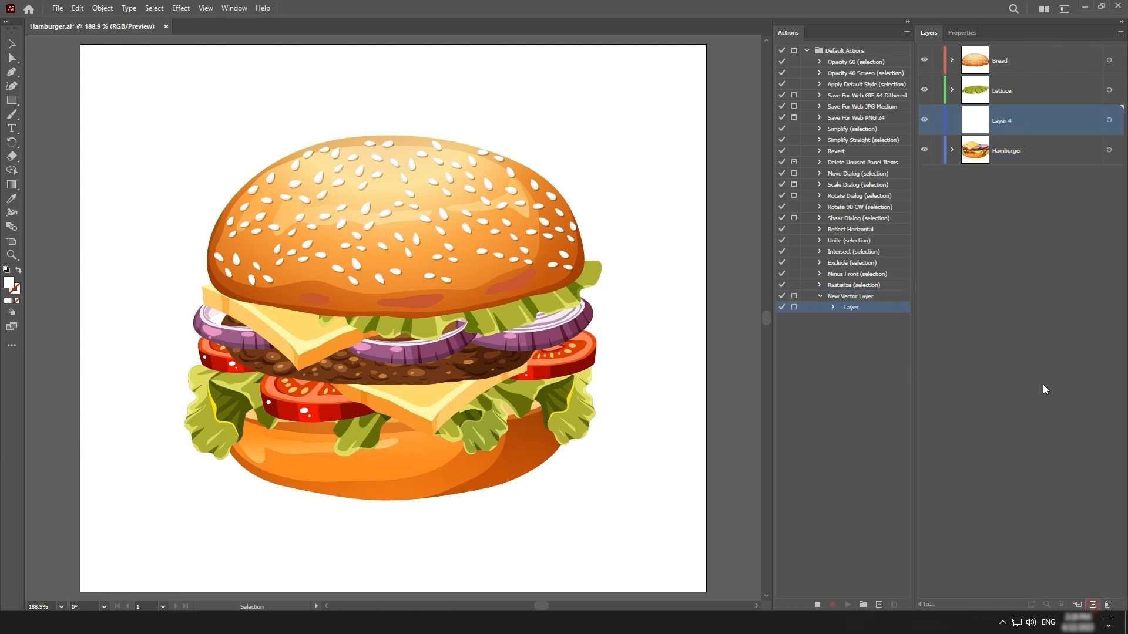
pyautogui.doubleClick(1001, 126)
pyautogui.write('Cheese')
pyautogui.press('Return')
# Cut the upper cheese slice, paste it in place on the Cheese layer, and stop recording the New Vector Layer action
pyautogui.click(304, 360)
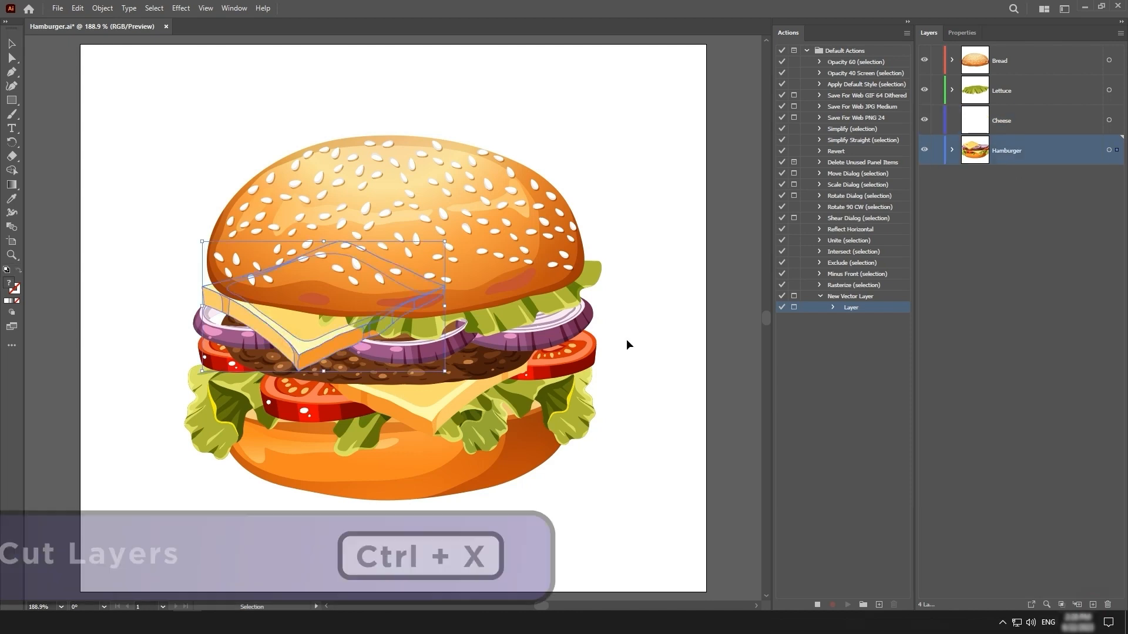
pyautogui.hotkey('ctrl', 'x')
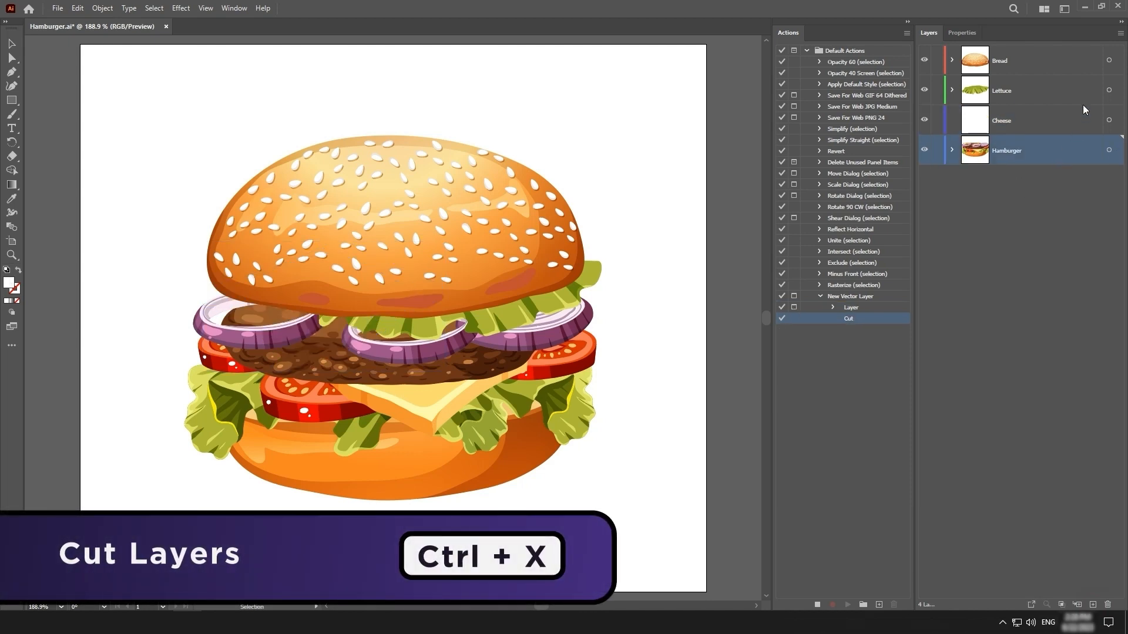
pyautogui.click(1070, 118)
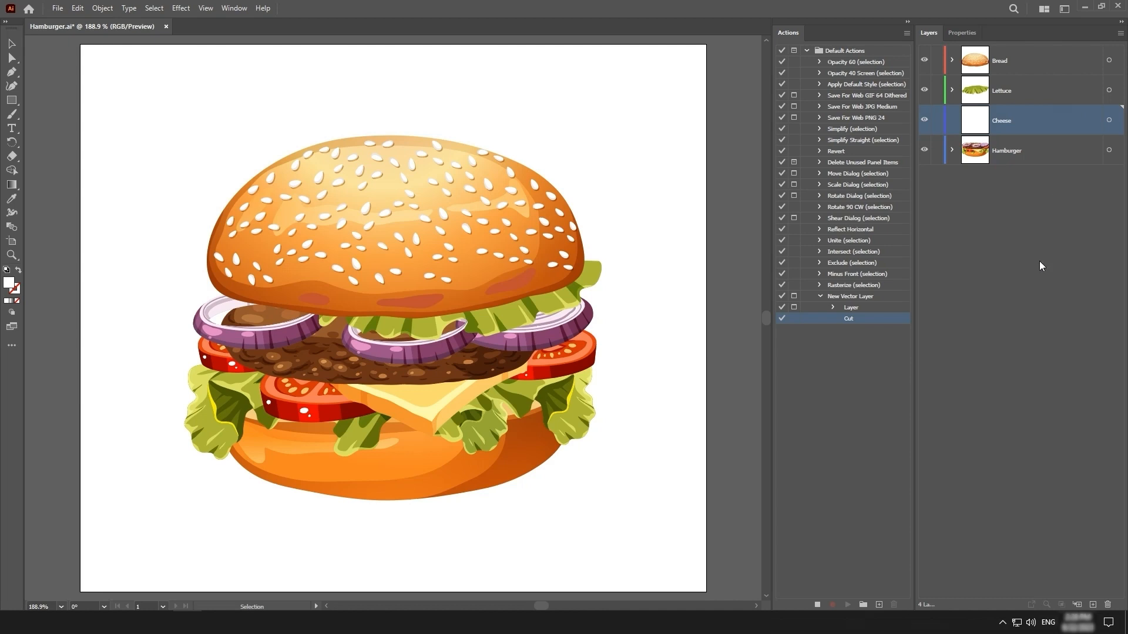
pyautogui.hotkey('ctrl', 'shift', 'v')
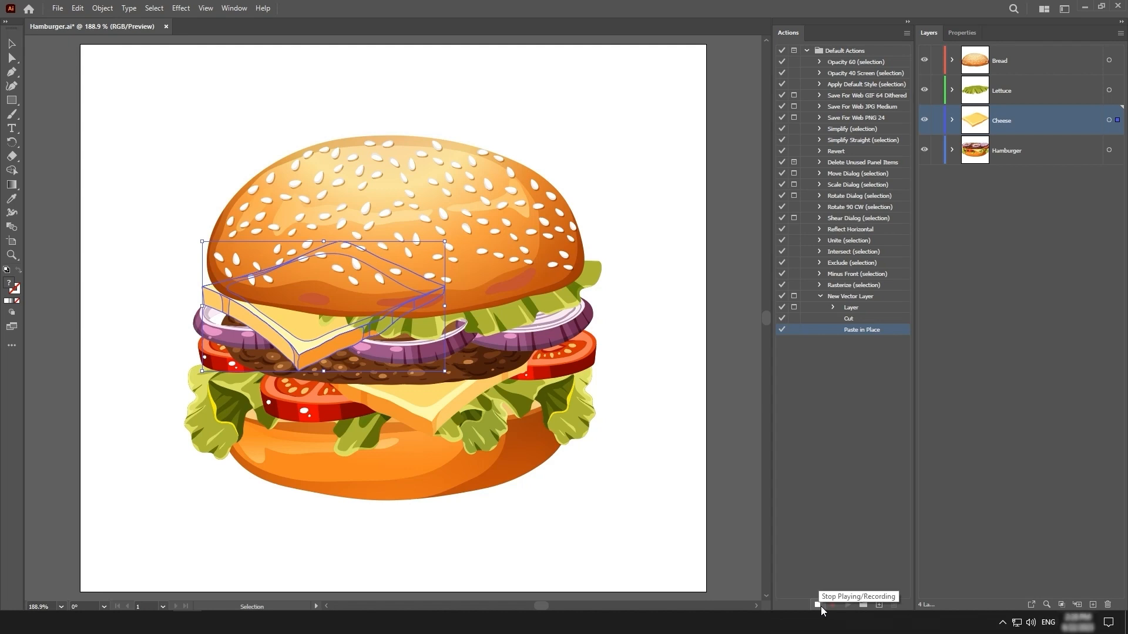
pyautogui.click(818, 605)
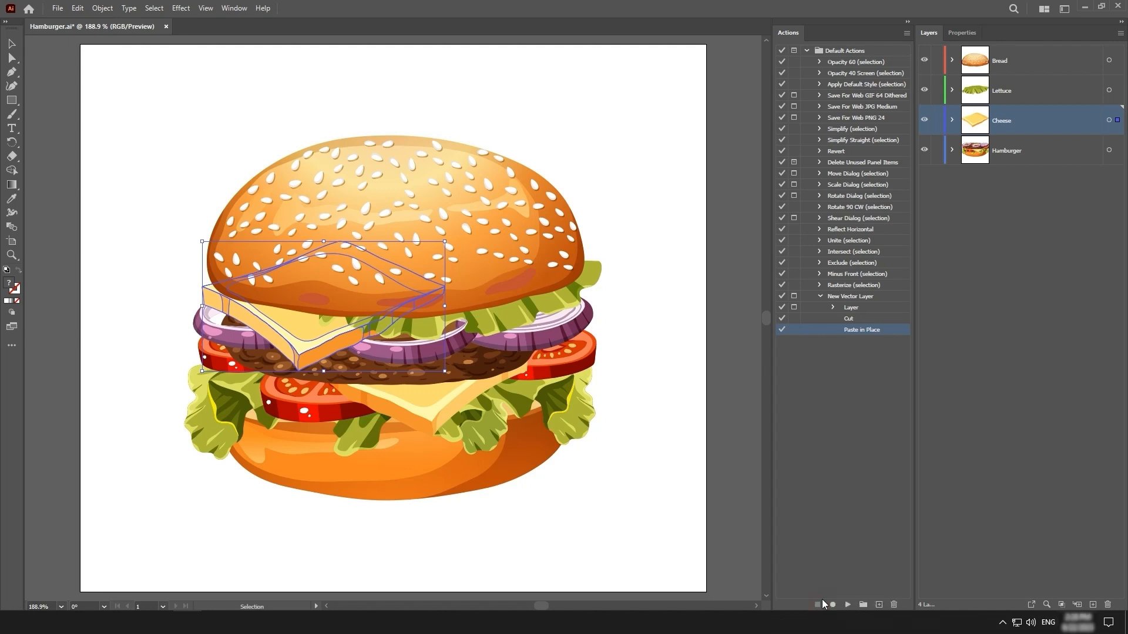
pyautogui.click(844, 296)
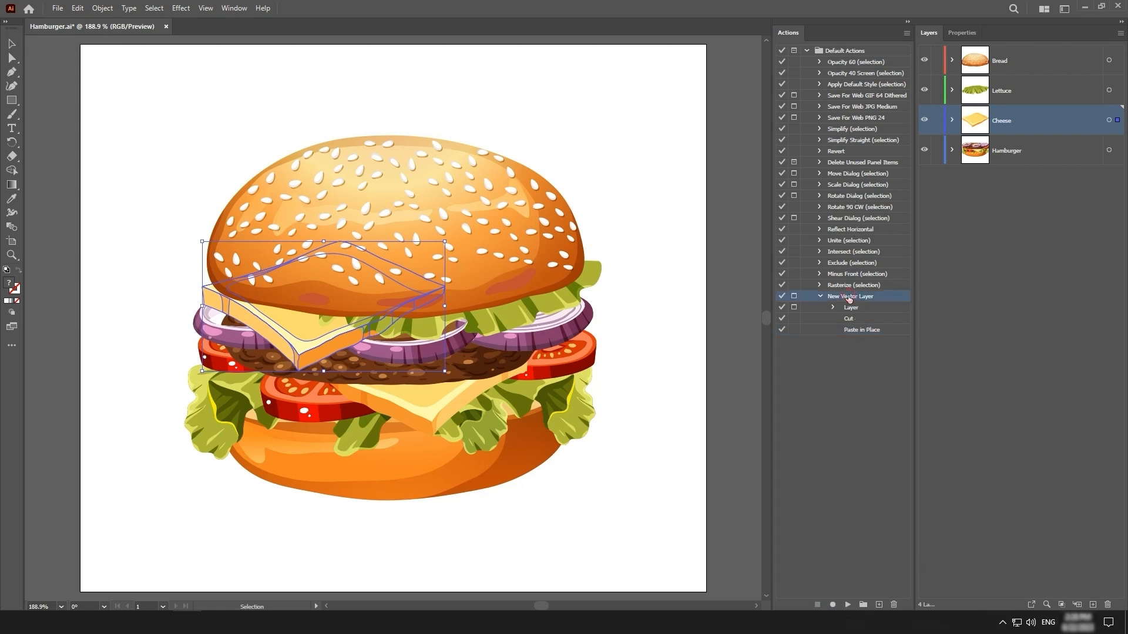
pyautogui.click(868, 362)
# Run the New Vector Layer action on the onion slice on the burger's right side, naming the layer Onion1, and deselect it
pyautogui.click(549, 323)
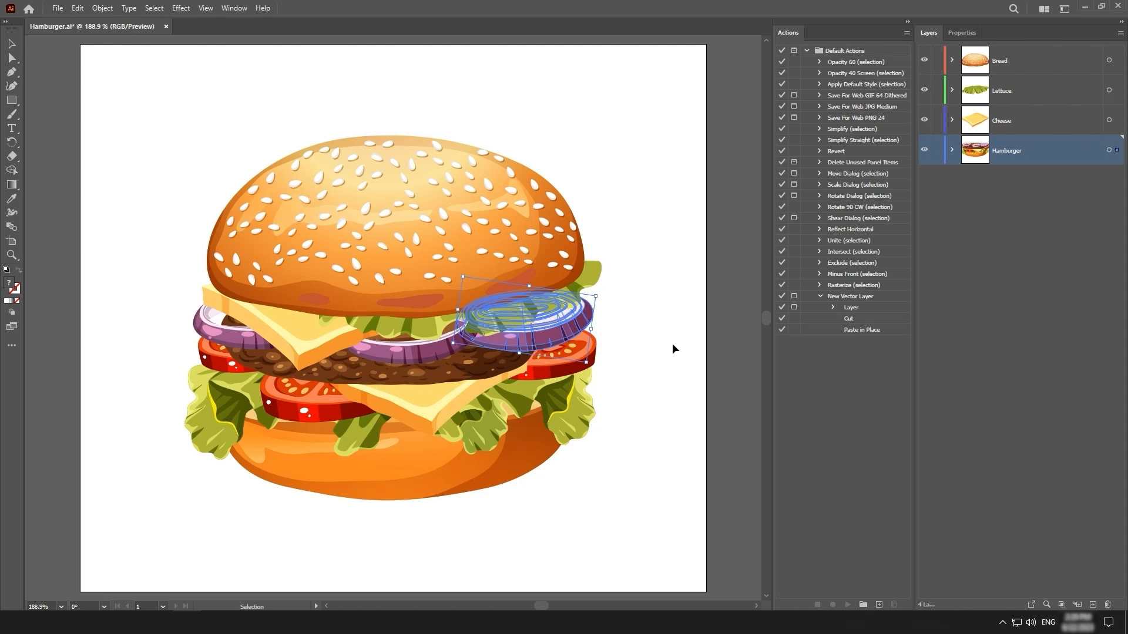
pyautogui.press('F2')
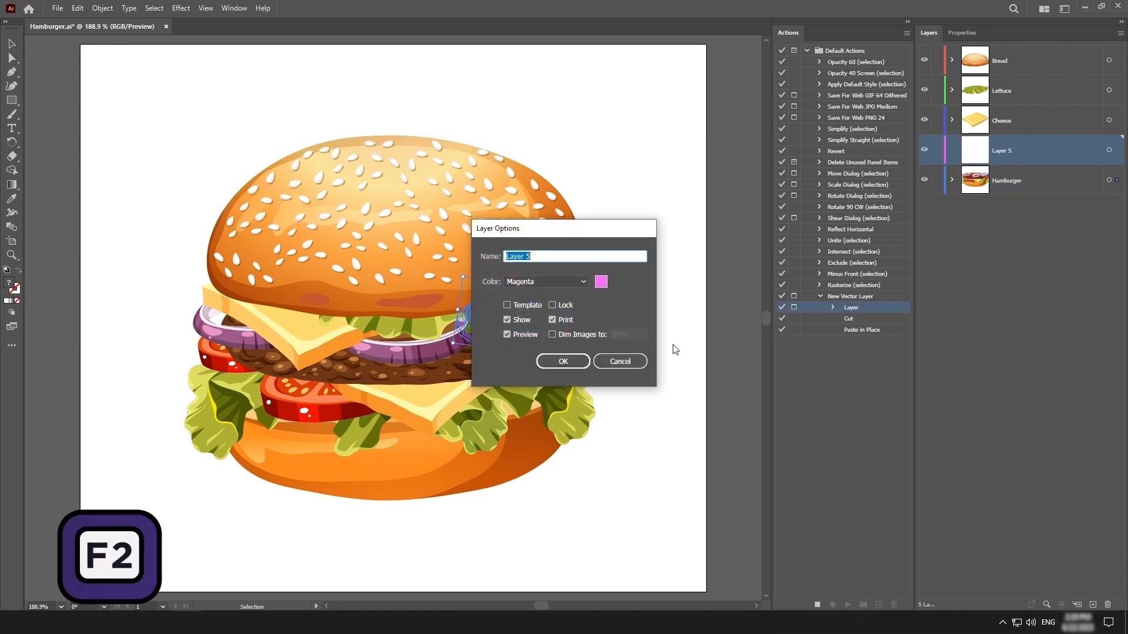
pyautogui.write('Onion1')
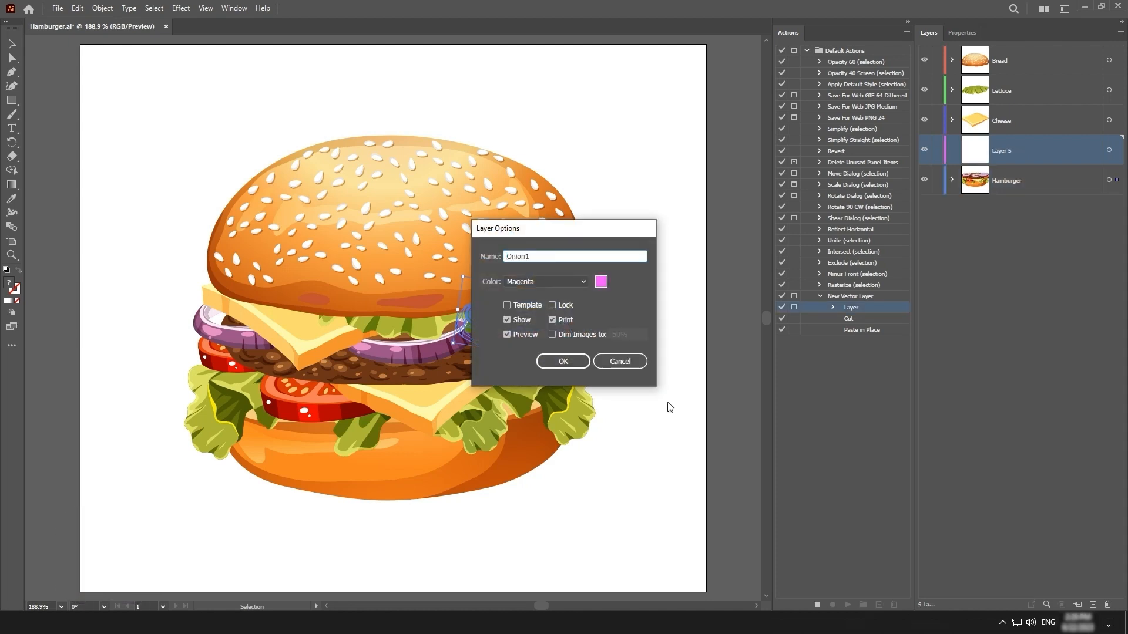
pyautogui.click(571, 363)
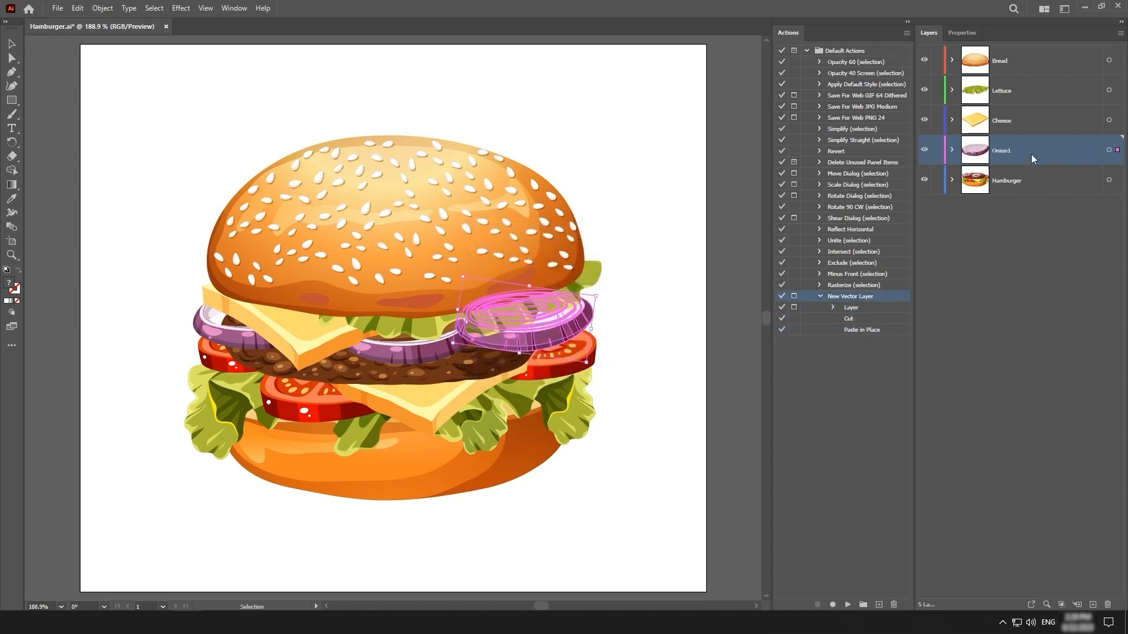
pyautogui.hotkey('ctrl', 'shift', 'a')
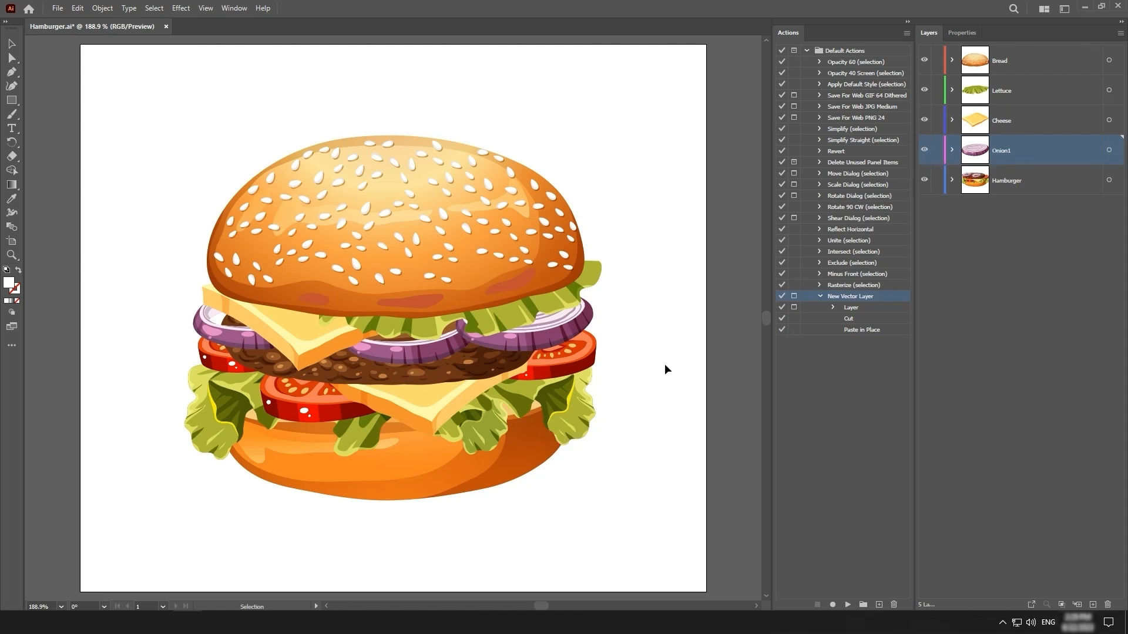
# Run the New Vector Layer action on the middle onion ring, naming the layer Onion2, and deselect the artwork
pyautogui.click(434, 353)
pyautogui.press('F2')
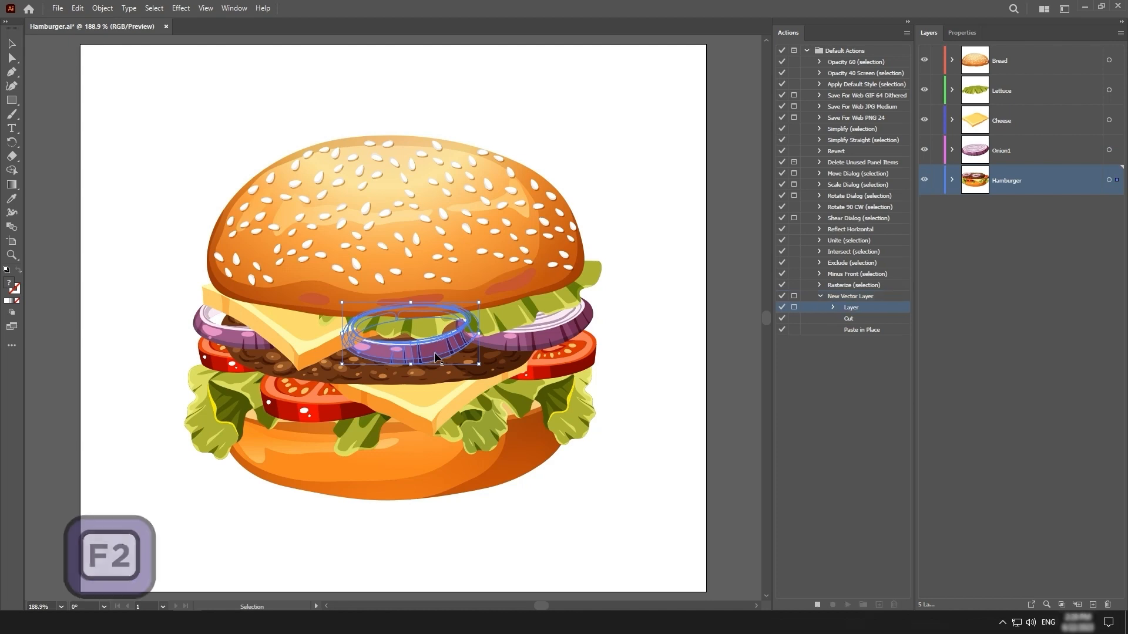
pyautogui.write('Onion2')
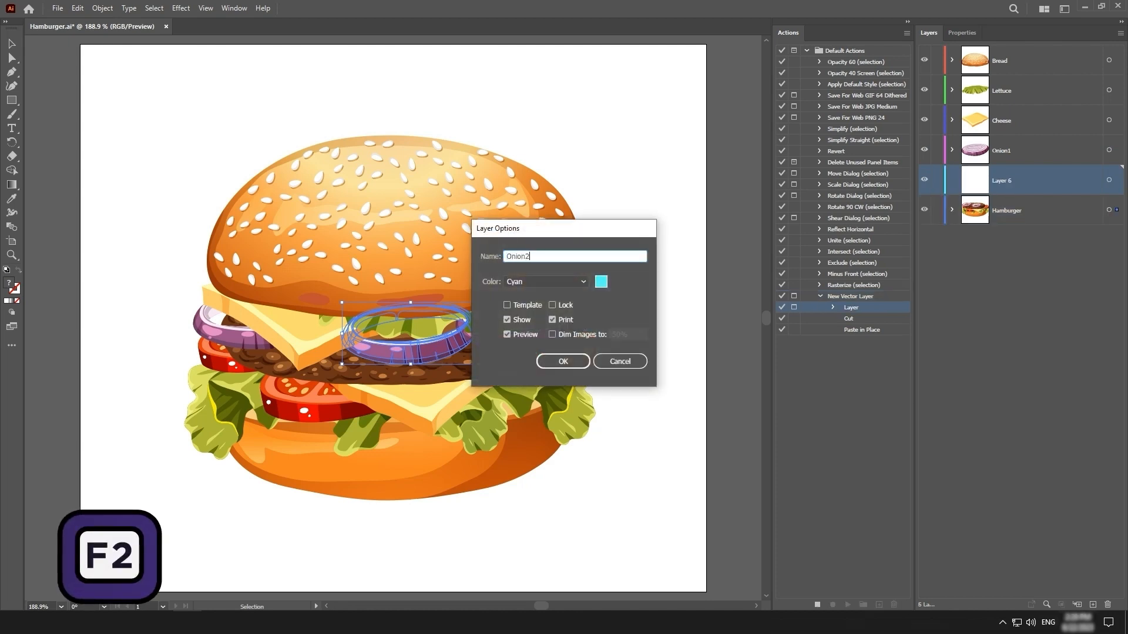
pyautogui.click(563, 362)
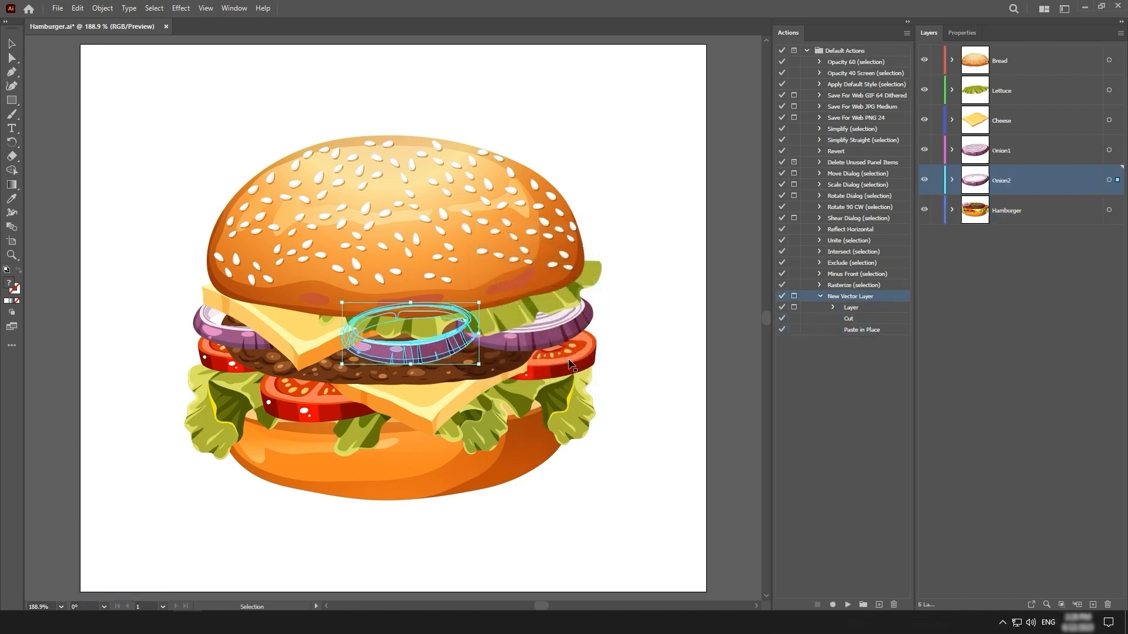
pyautogui.click(721, 331)
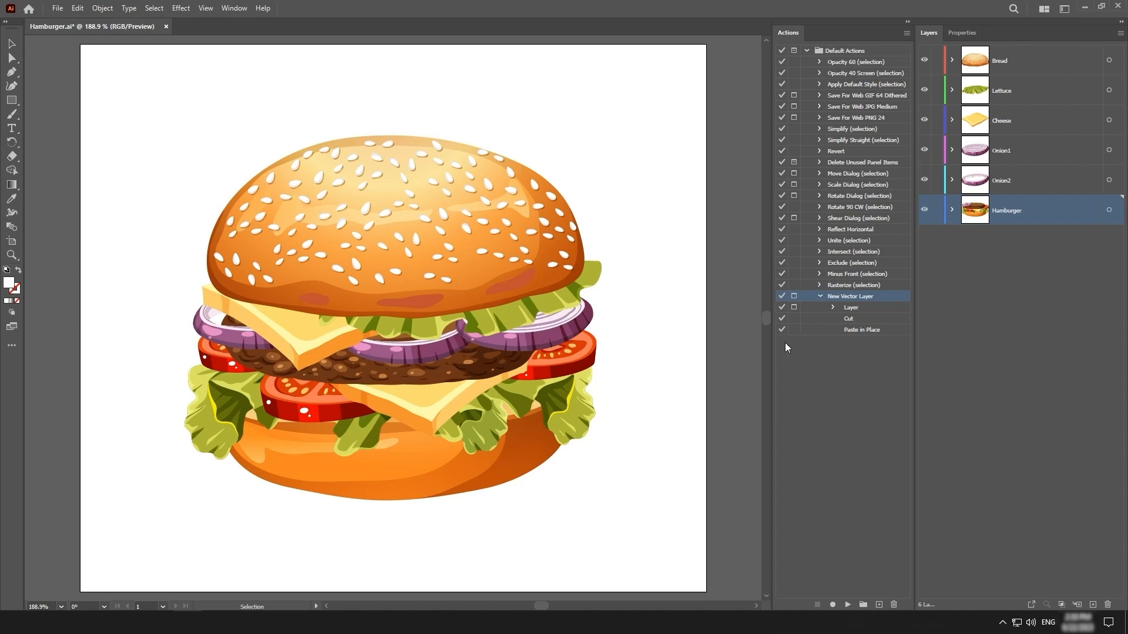
# Open the New Vector Layer action's options to view its function key setting
pyautogui.doubleClick(885, 297)
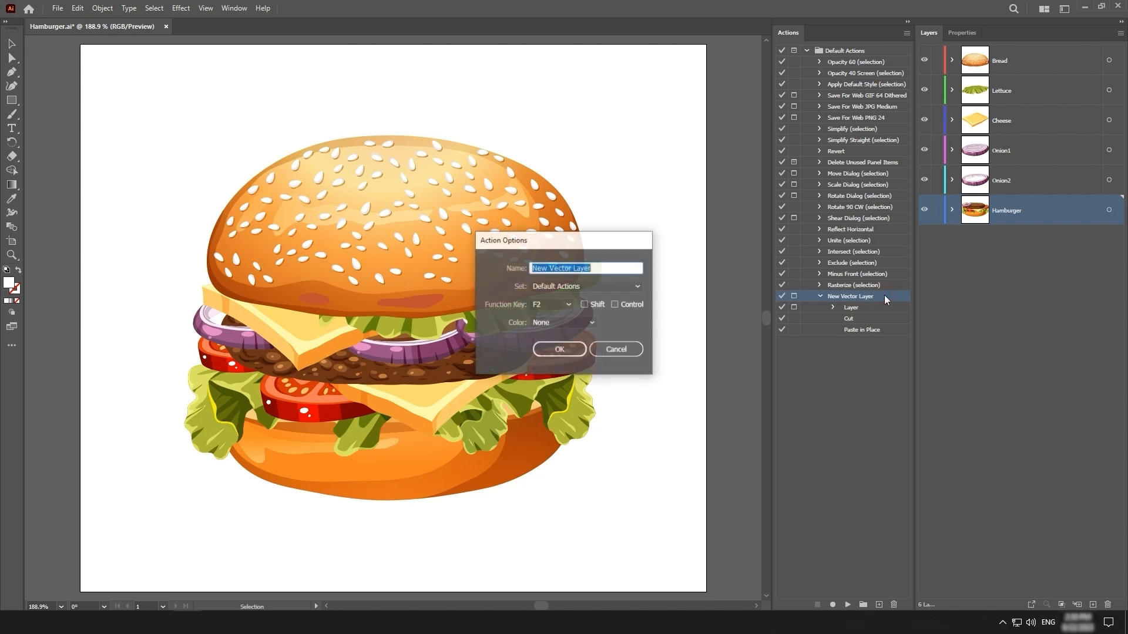
pyautogui.click(569, 304)
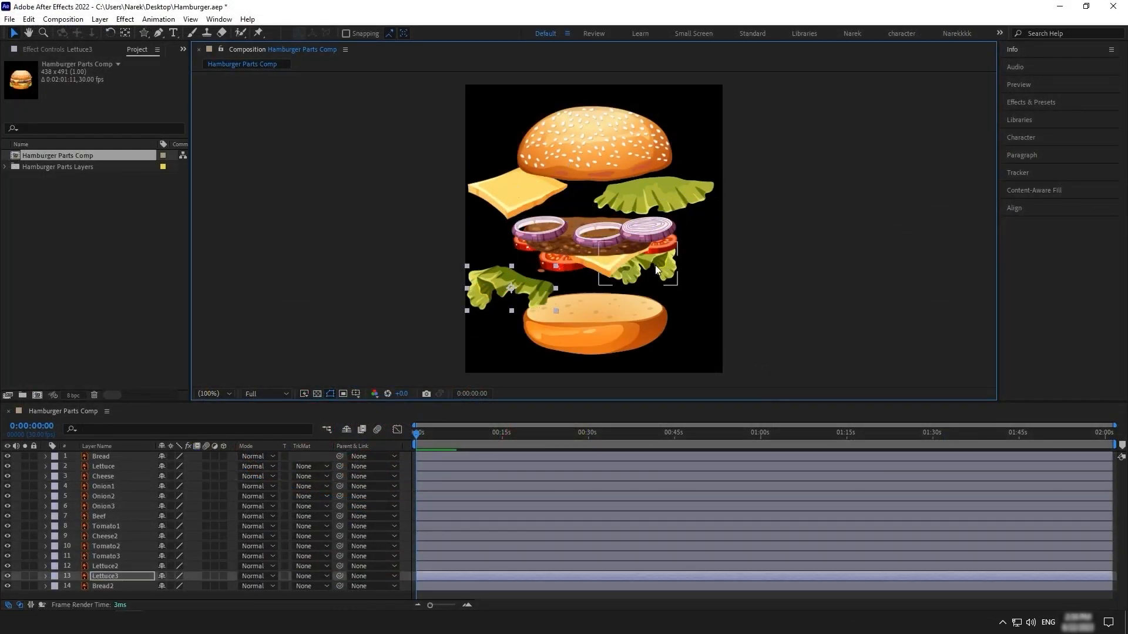
# In After Effects, spread the right lower lettuce leaf, the three onion pieces and the beef patty apart in Hamburger Parts Comp
pyautogui.moveTo(656, 270); pyautogui.dragTo(698, 305)
pyautogui.moveTo(538, 237); pyautogui.dragTo(494, 231)
pyautogui.moveTo(596, 241); pyautogui.dragTo(569, 213)
pyautogui.moveTo(646, 231); pyautogui.dragTo(679, 222)
pyautogui.moveTo(587, 249); pyautogui.dragTo(570, 262)
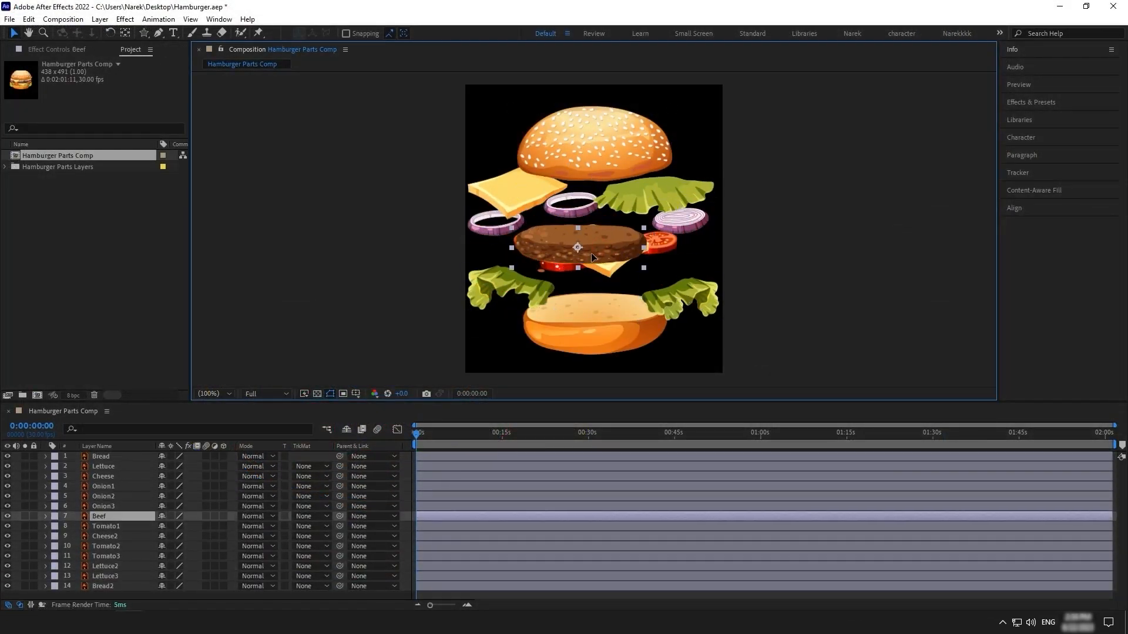
# Spread the tomato slices and the lower cheese slice outward, and recentre the beef patty above the bottom bun
pyautogui.moveTo(663, 246); pyautogui.dragTo(709, 257)
pyautogui.moveTo(615, 264); pyautogui.dragTo(655, 281)
pyautogui.moveTo(525, 245); pyautogui.dragTo(500, 253)
pyautogui.click(564, 265)
pyautogui.click(595, 257)
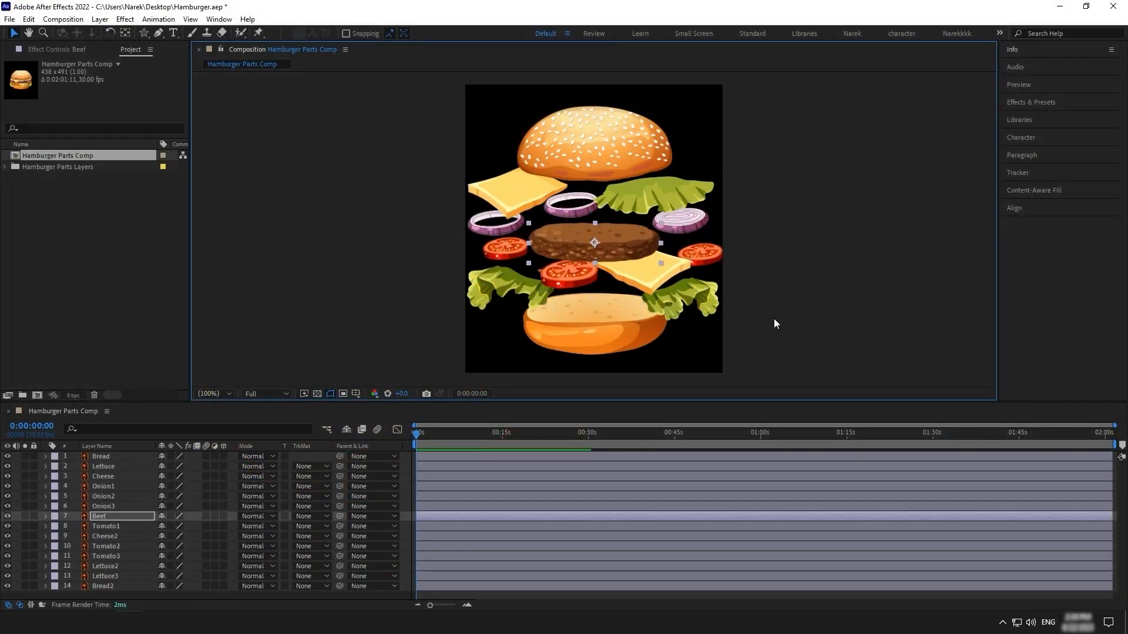